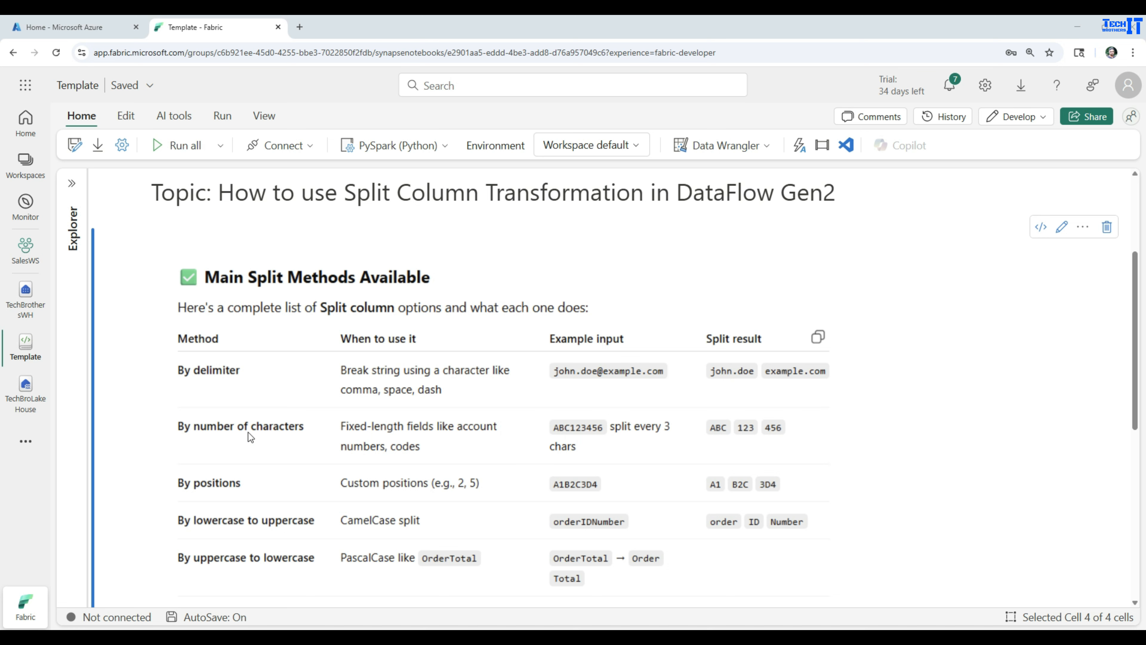
- Check the staged customer_sample_with_duplicates.csv in TechBroLakeHouse, then move to the SalesWS workspace
{"action": "scroll", "coordinate": [249, 431], "scroll_direction": "down", "scroll_amount": 1}
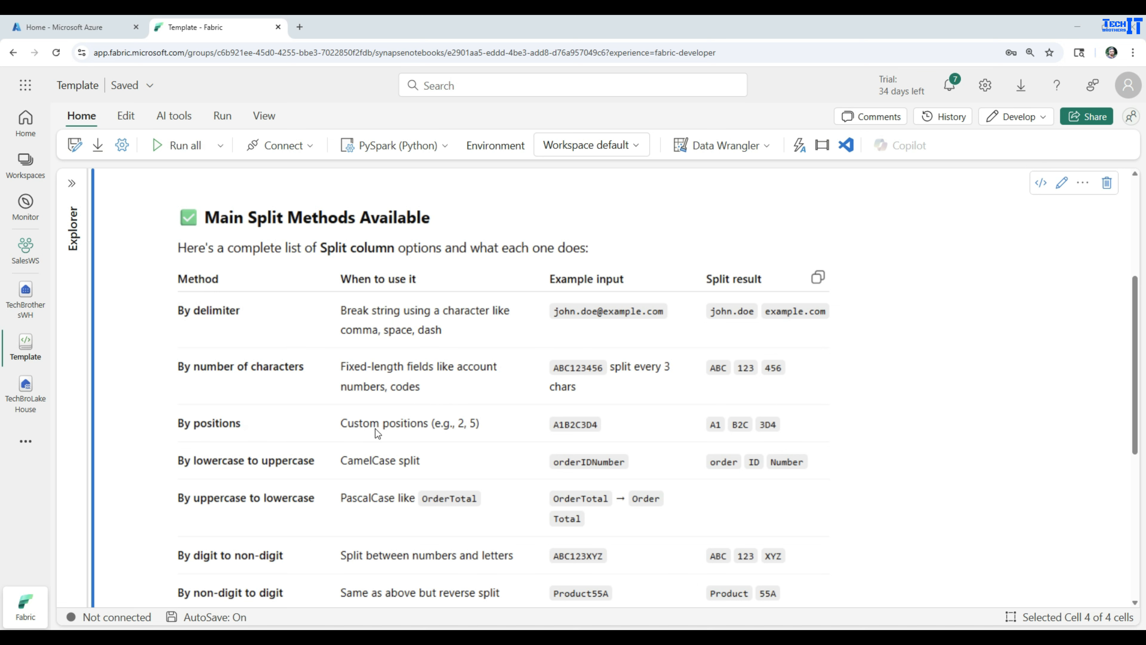
{"action": "scroll", "coordinate": [377, 433], "scroll_direction": "down", "scroll_amount": 1}
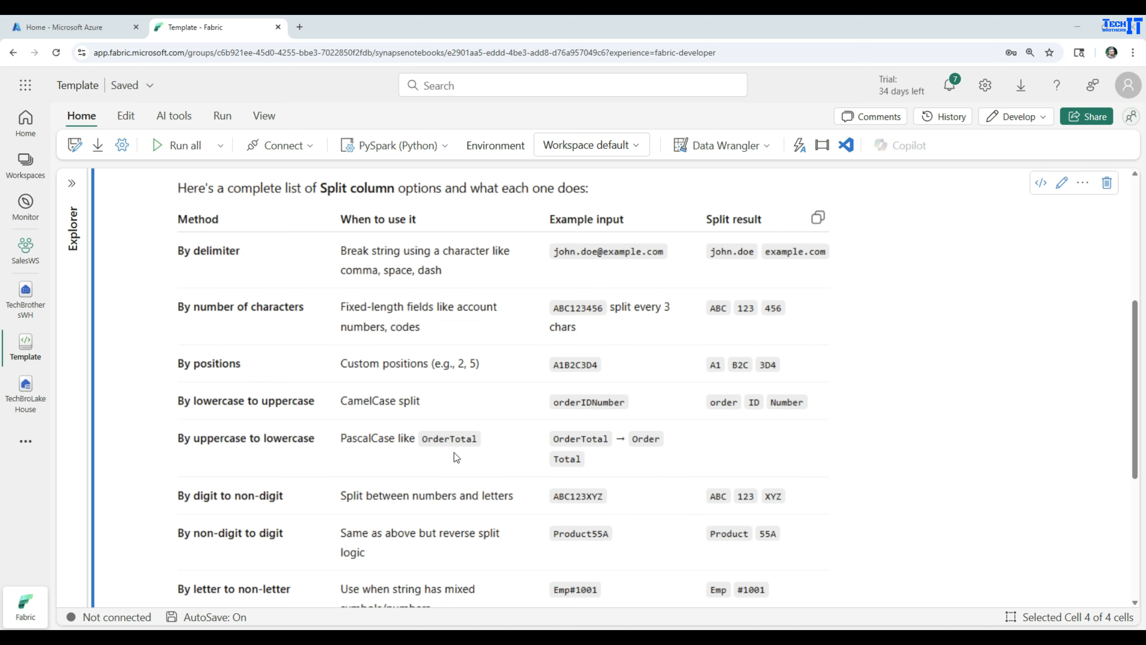
{"action": "scroll", "coordinate": [454, 452], "scroll_direction": "down", "scroll_amount": 1}
{"action": "scroll", "coordinate": [454, 452], "scroll_direction": "down", "scroll_amount": 1}
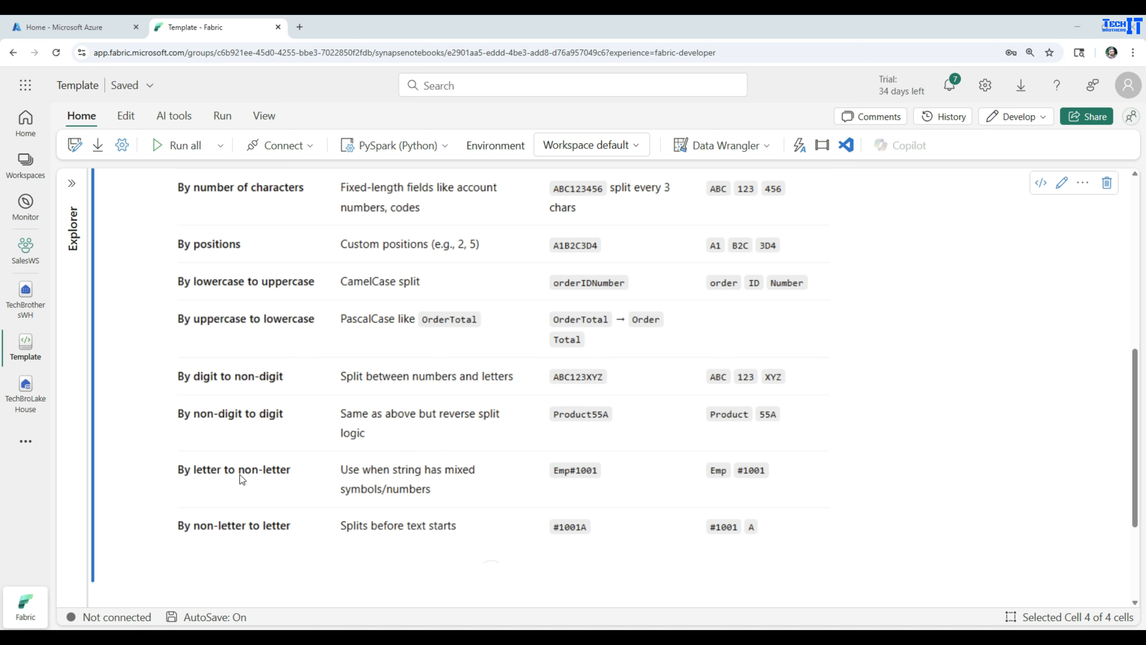
{"action": "scroll", "coordinate": [247, 473], "scroll_direction": "down", "scroll_amount": 1}
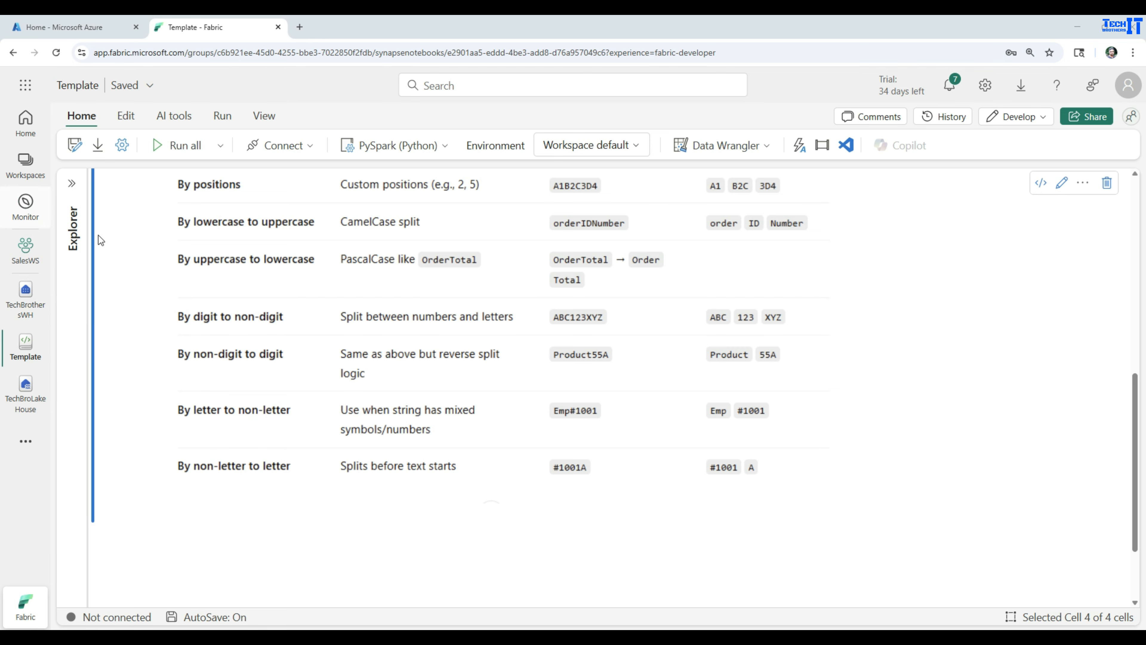
{"action": "scroll", "coordinate": [336, 384], "scroll_direction": "up", "scroll_amount": 6}
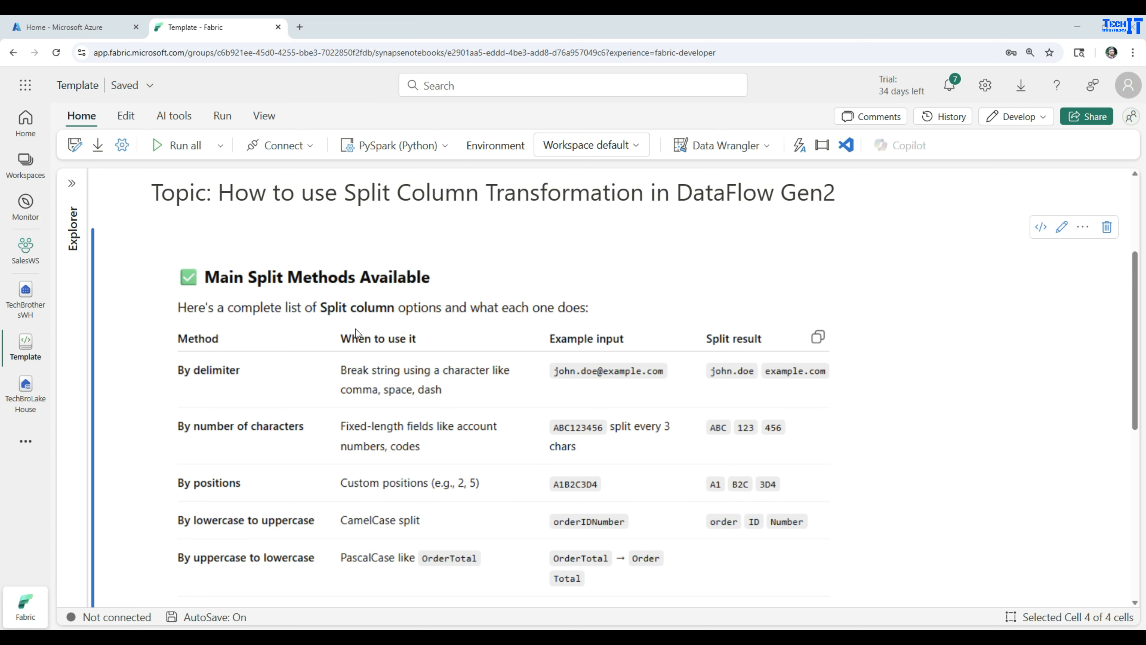
{"action": "left_click", "coordinate": [25, 403]}
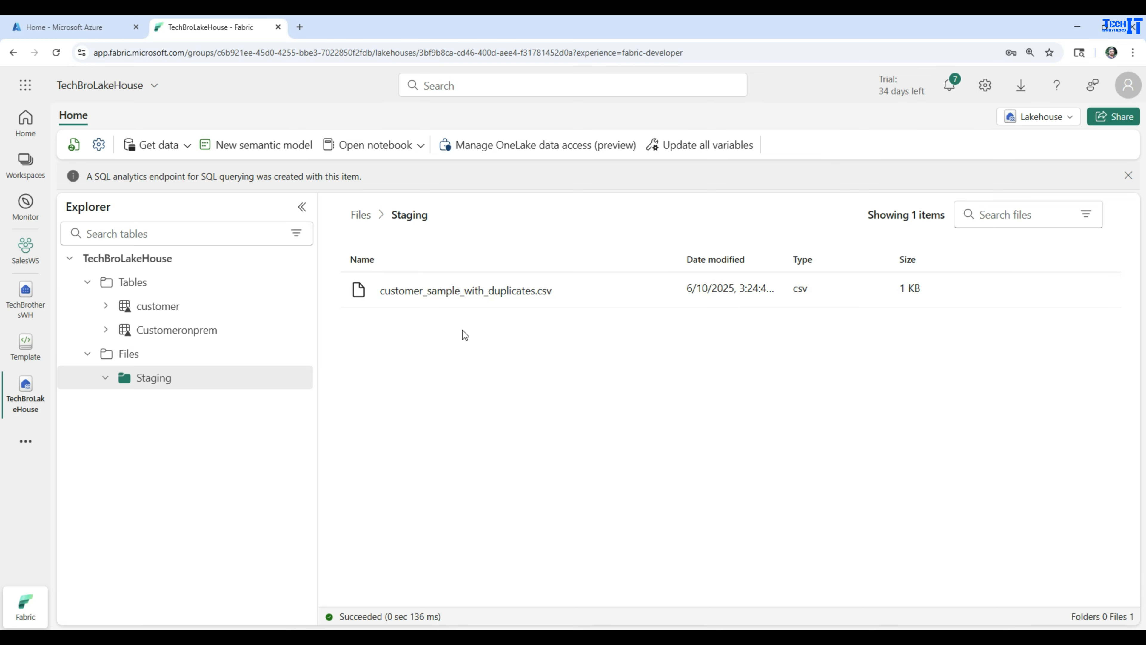
{"action": "left_click", "coordinate": [27, 257]}
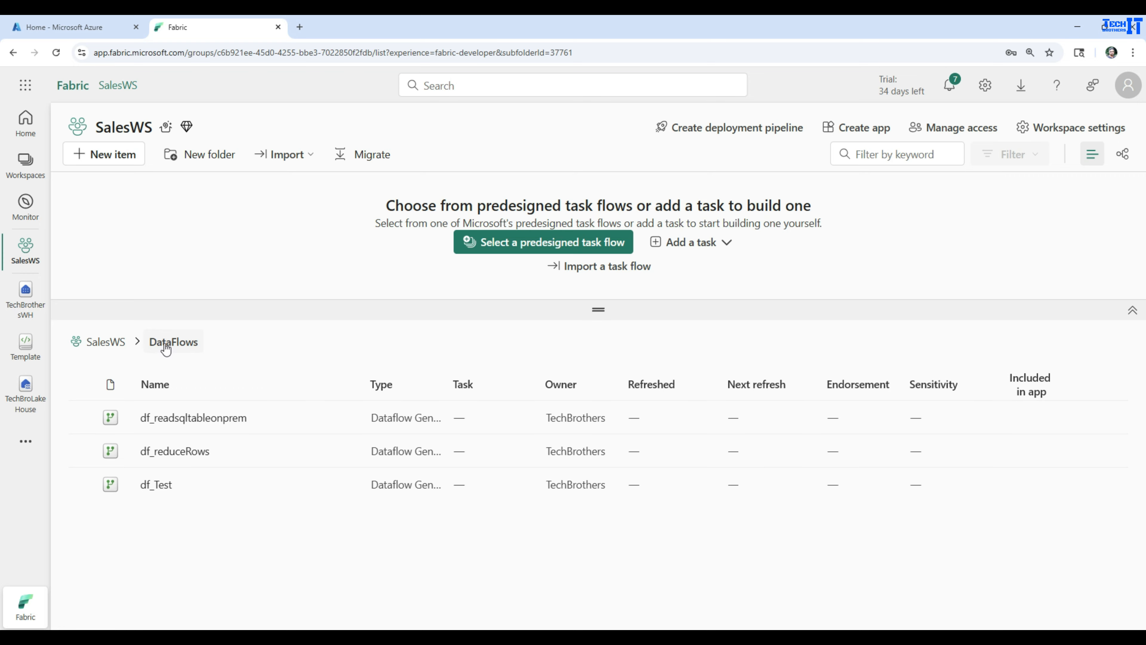
- Add a new Dataflow Gen2 item to SalesWS and name it df_splitcolumnTransformation
{"action": "left_click", "coordinate": [113, 154]}
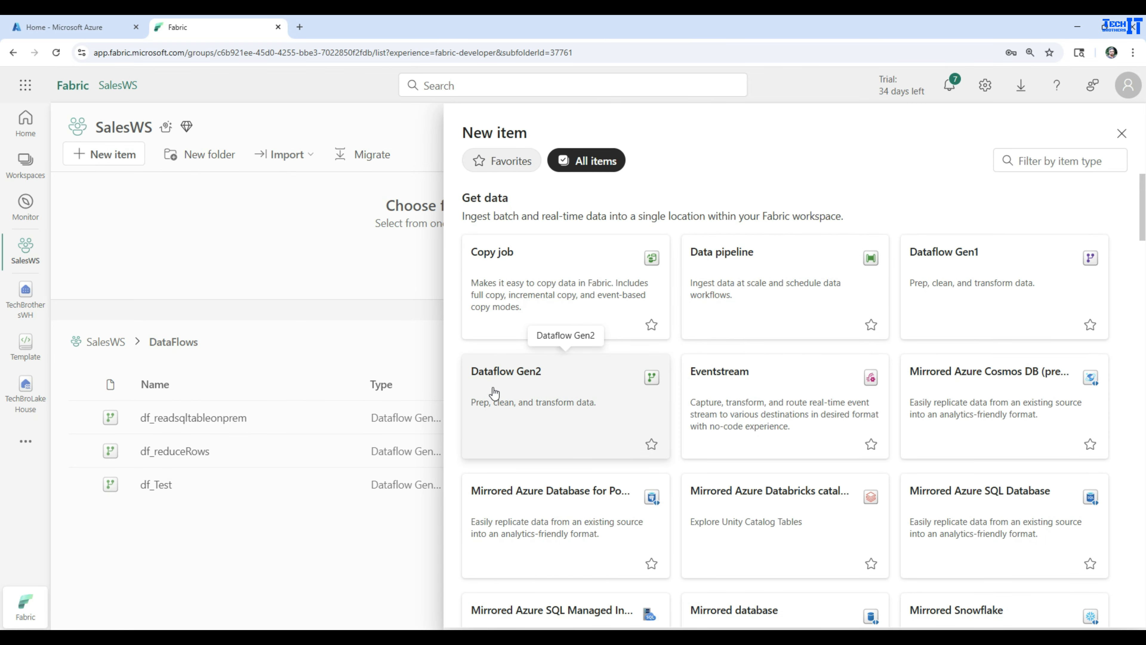
{"action": "left_click", "coordinate": [563, 401]}
{"action": "left_click_drag", "start_coordinate": [522, 320], "coordinate": [393, 319]}
{"action": "type", "text": "df"}
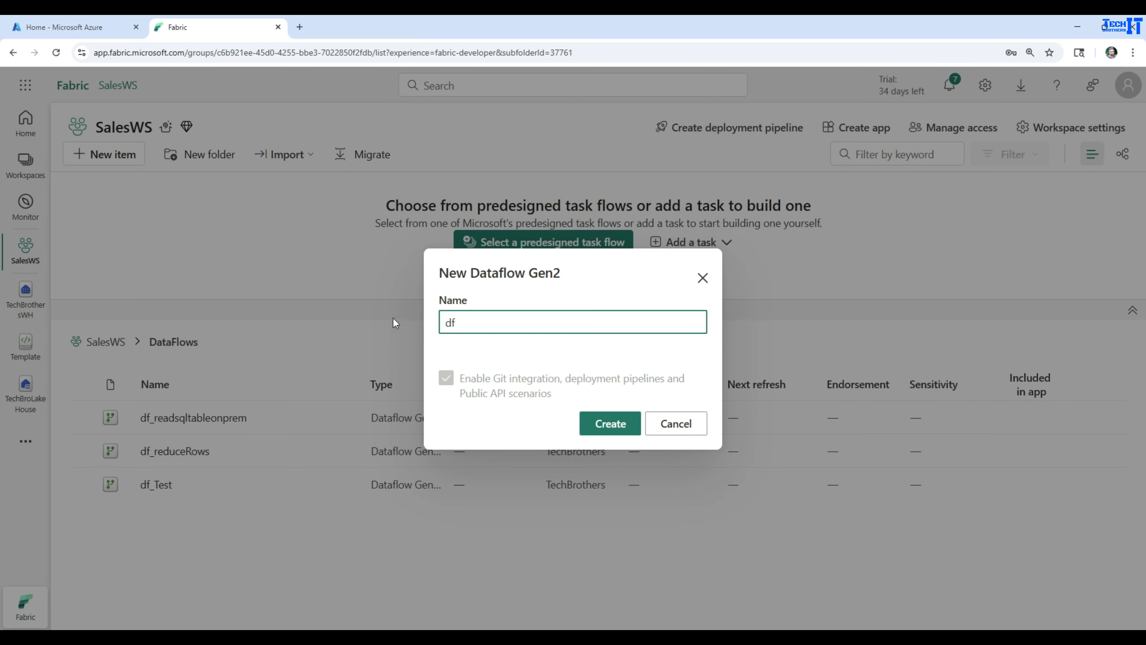
{"action": "type", "text": "_splitcolumnTransformation"}
{"action": "key", "text": "Return"}
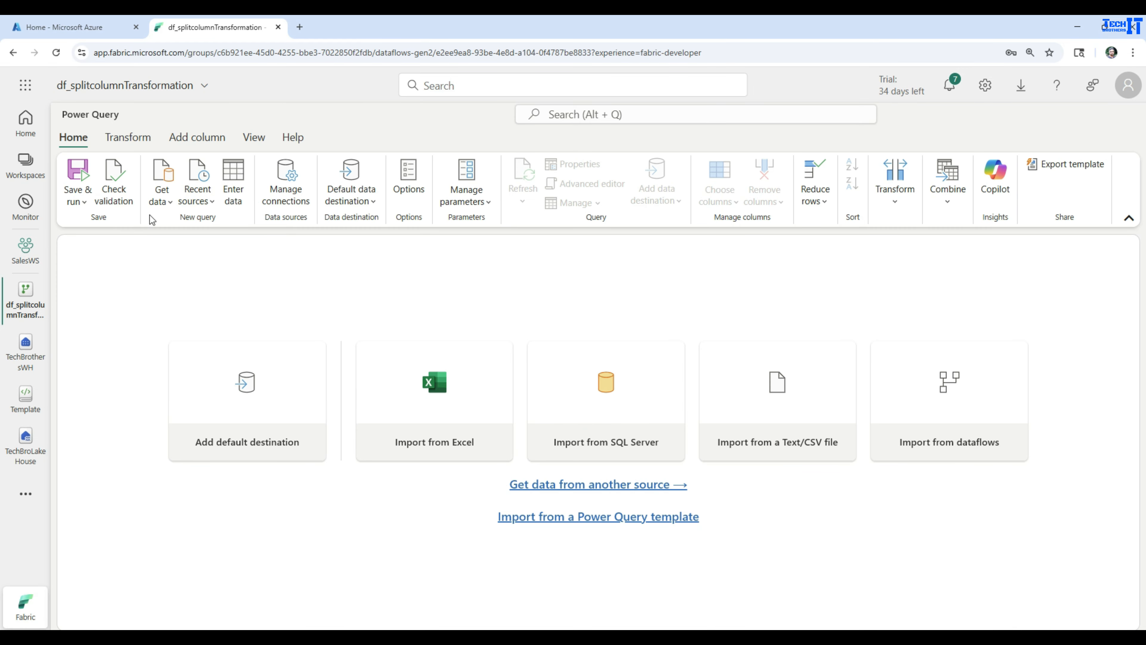
- Choose the Lakehouse connector under Microsoft Fabric sources with the existing connection
{"action": "left_click", "coordinate": [168, 203]}
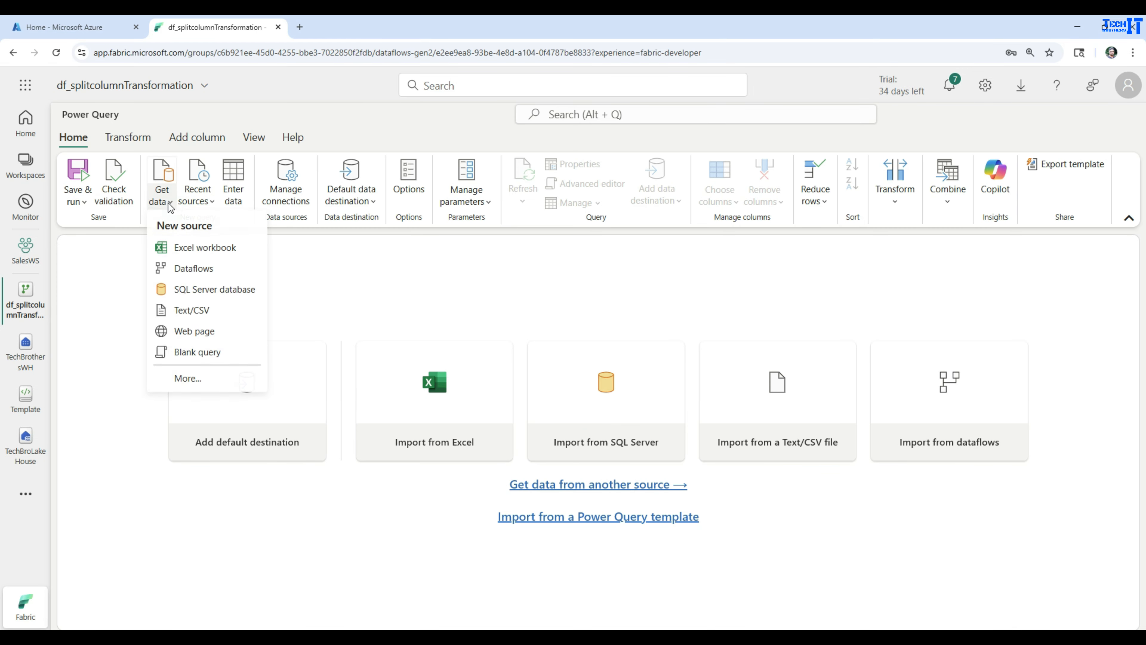
{"action": "left_click", "coordinate": [191, 378]}
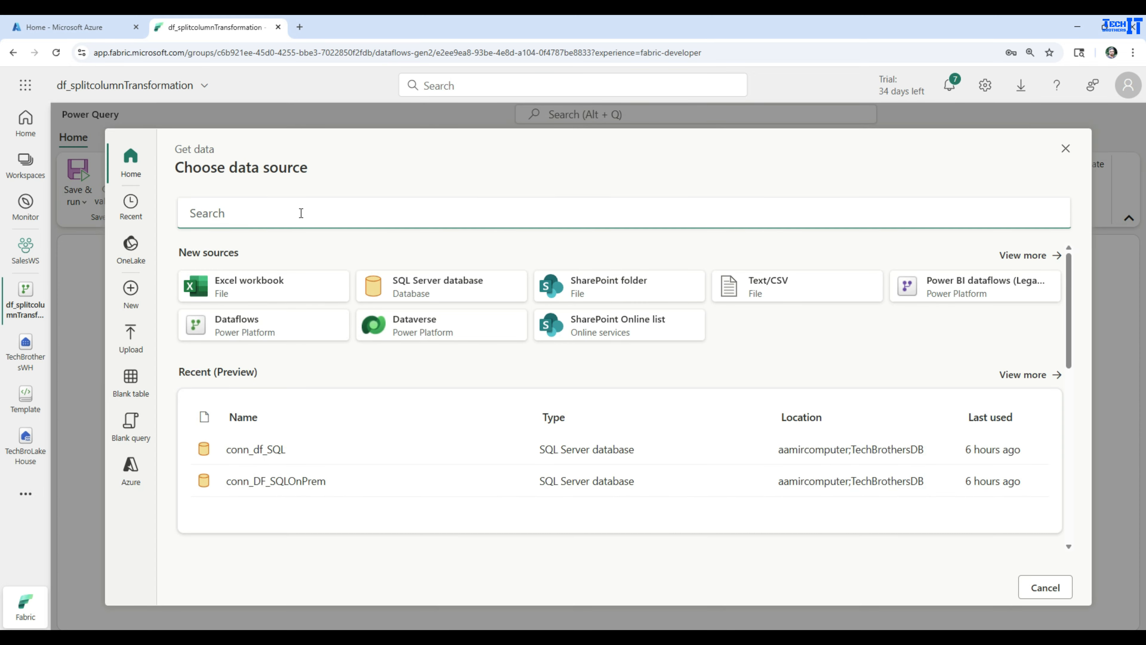
{"action": "left_click", "coordinate": [1021, 255]}
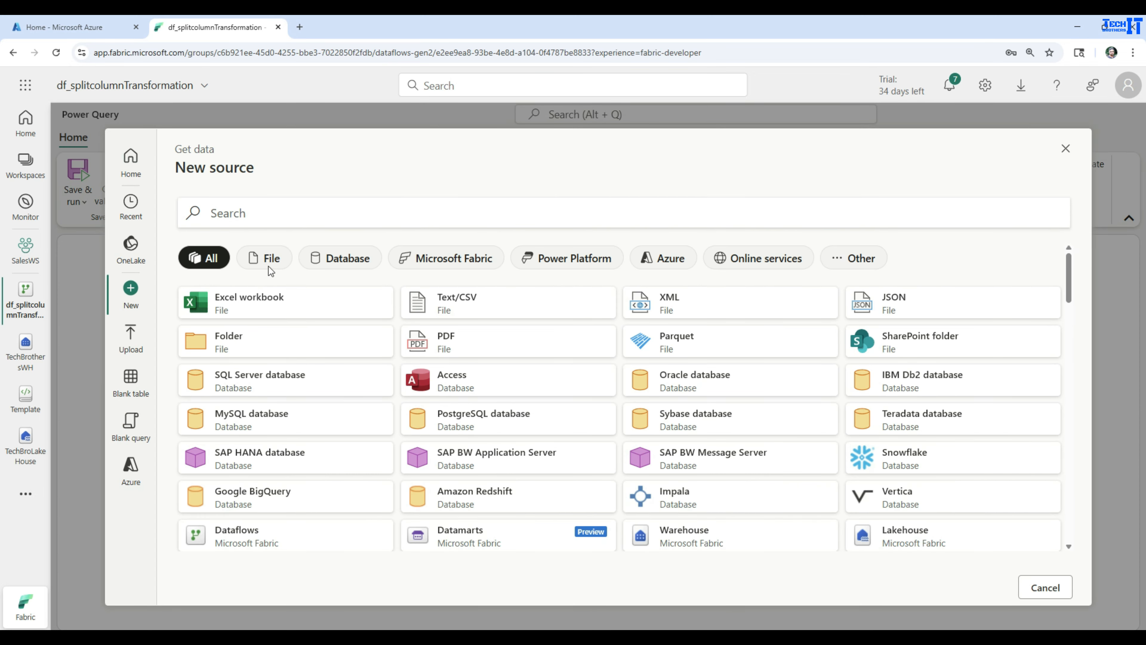
{"action": "left_click", "coordinate": [411, 264]}
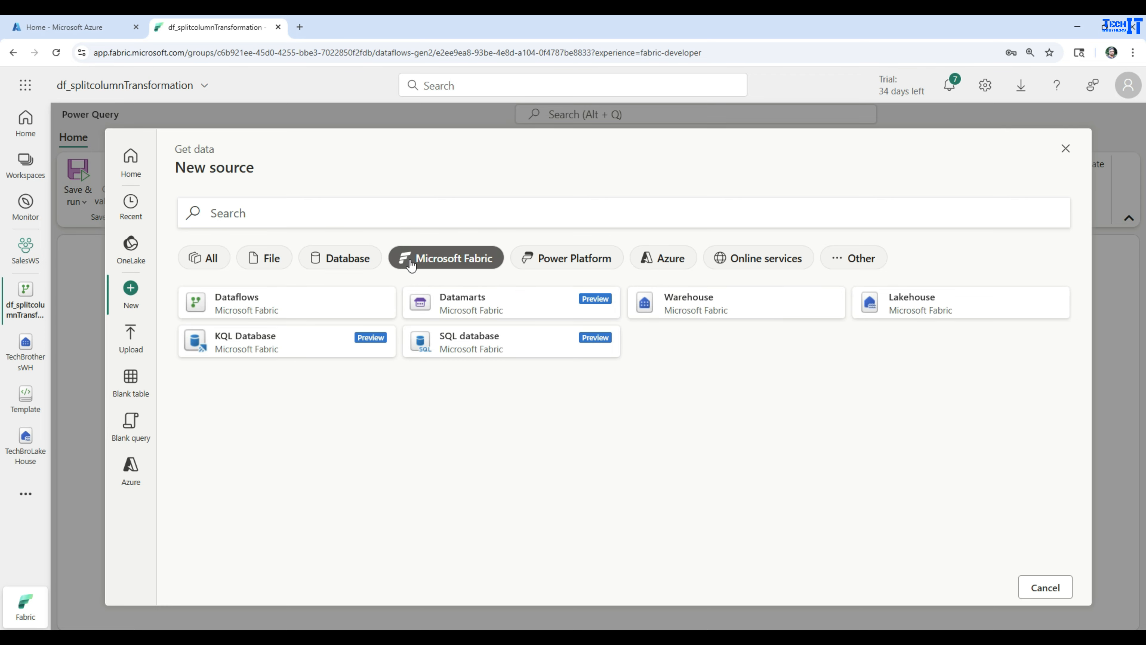
{"action": "left_click", "coordinate": [919, 309]}
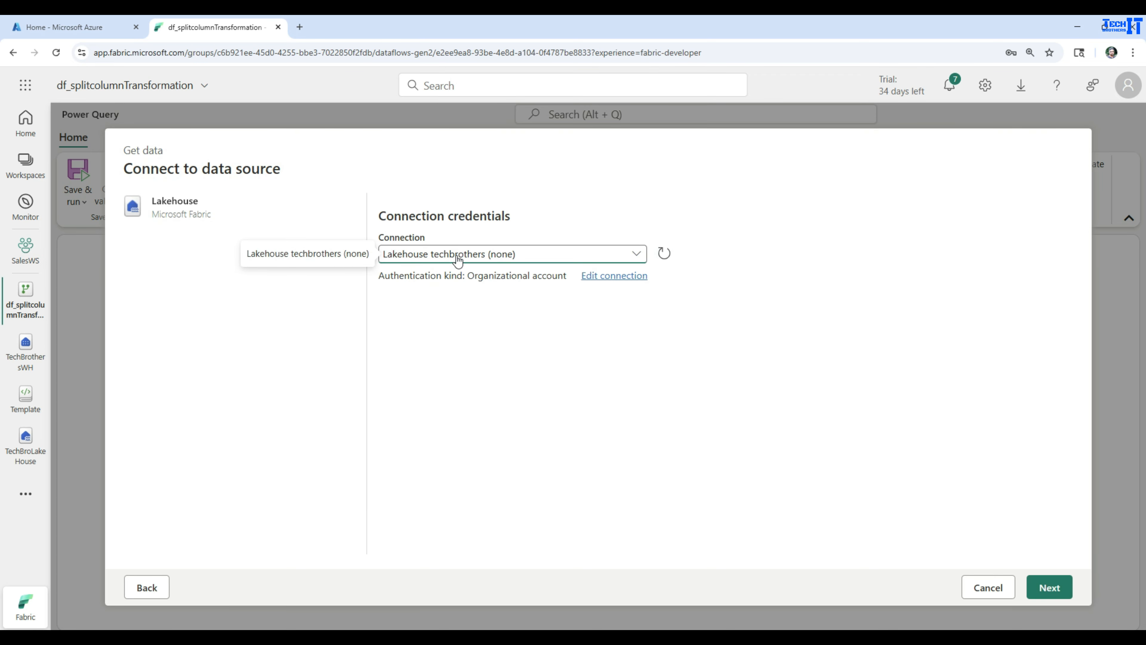
{"action": "left_click", "coordinate": [1049, 587]}
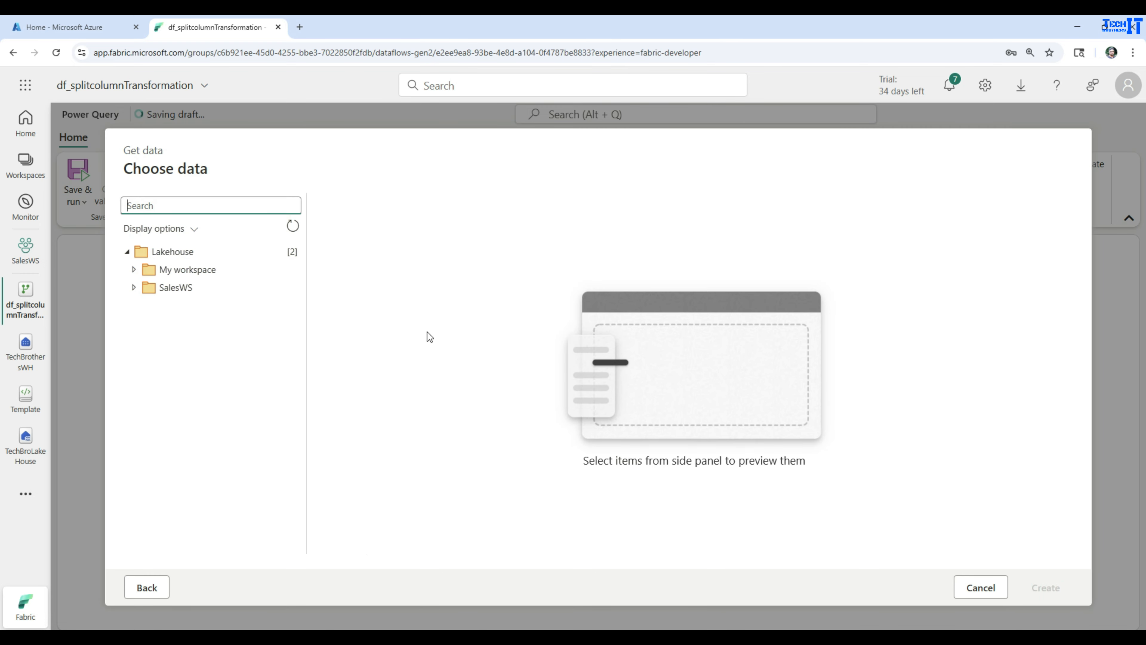
- Pick customer_sample_with_duplicates.csv from SalesWS > TechBroLakeHouse > Files > Staging and create the query
{"action": "left_click", "coordinate": [134, 287]}
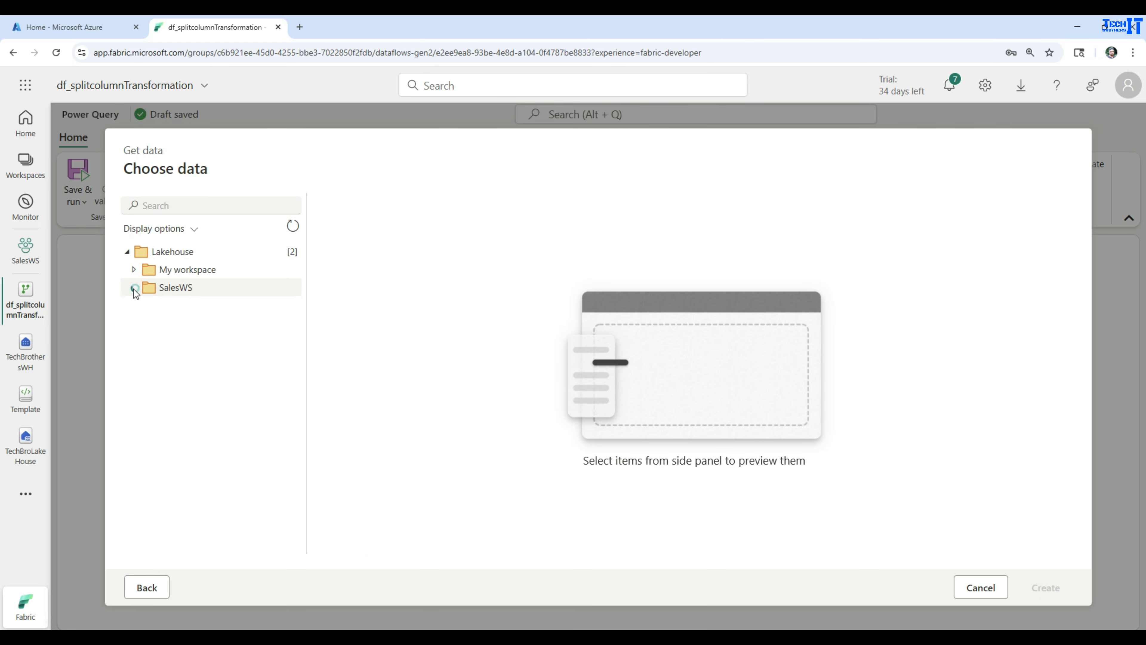
{"action": "left_click", "coordinate": [141, 341]}
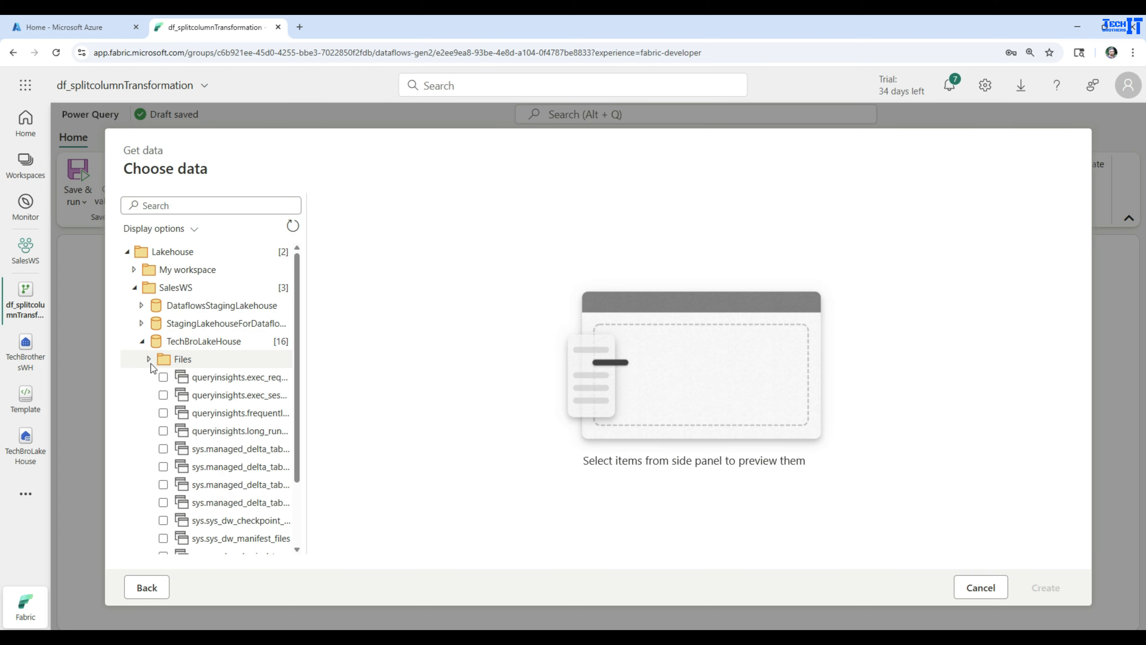
{"action": "left_click", "coordinate": [151, 360]}
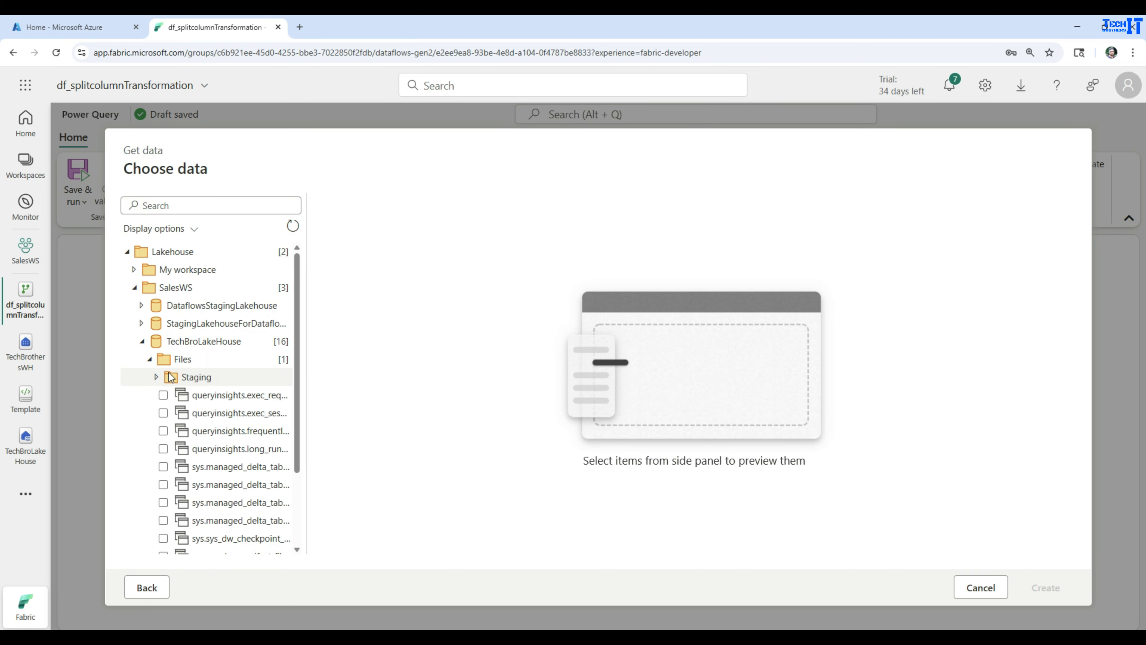
{"action": "left_click", "coordinate": [157, 377]}
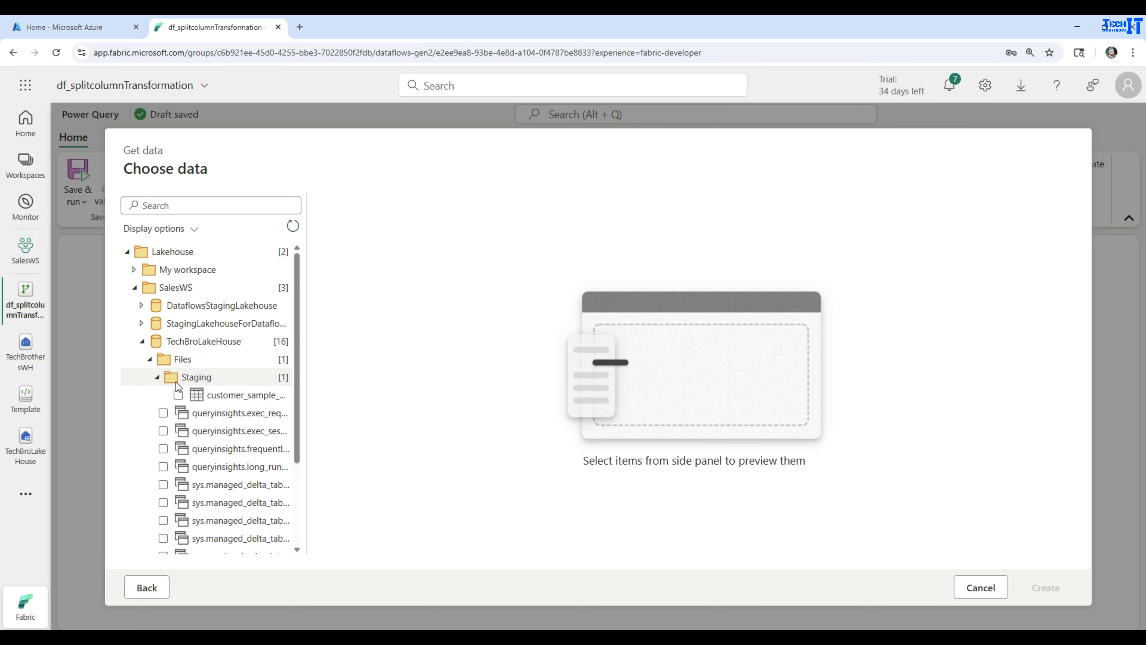
{"action": "left_click", "coordinate": [200, 401]}
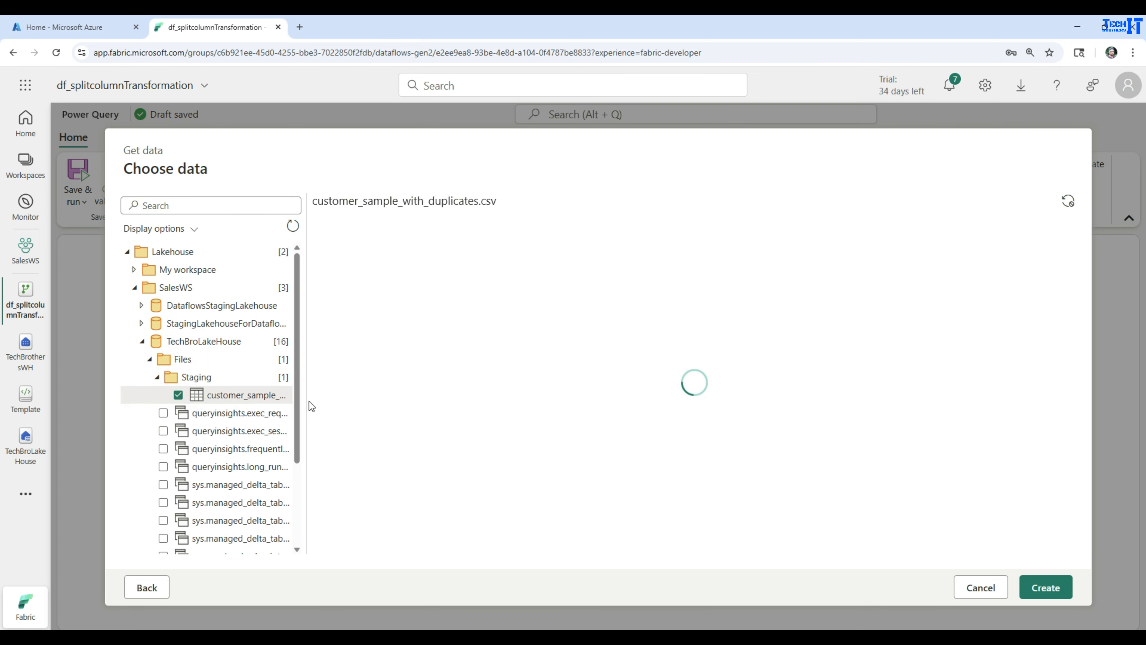
{"action": "left_click_drag", "start_coordinate": [305, 401], "coordinate": [437, 403]}
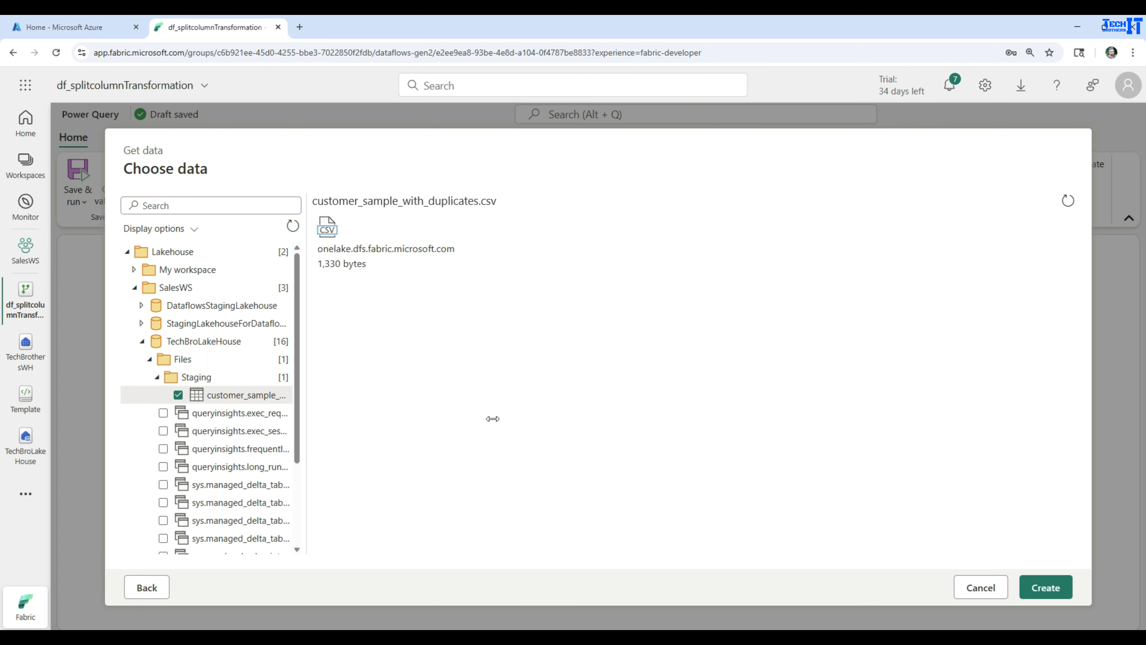
{"action": "left_click", "coordinate": [1047, 582]}
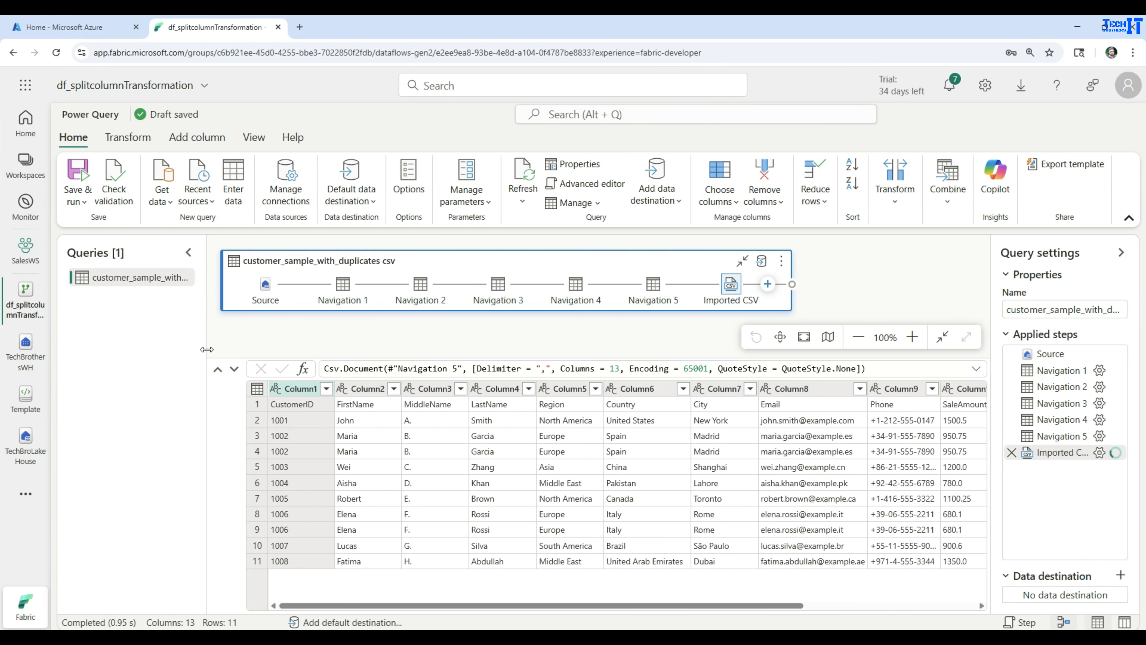
{"action": "left_click", "coordinate": [188, 252]}
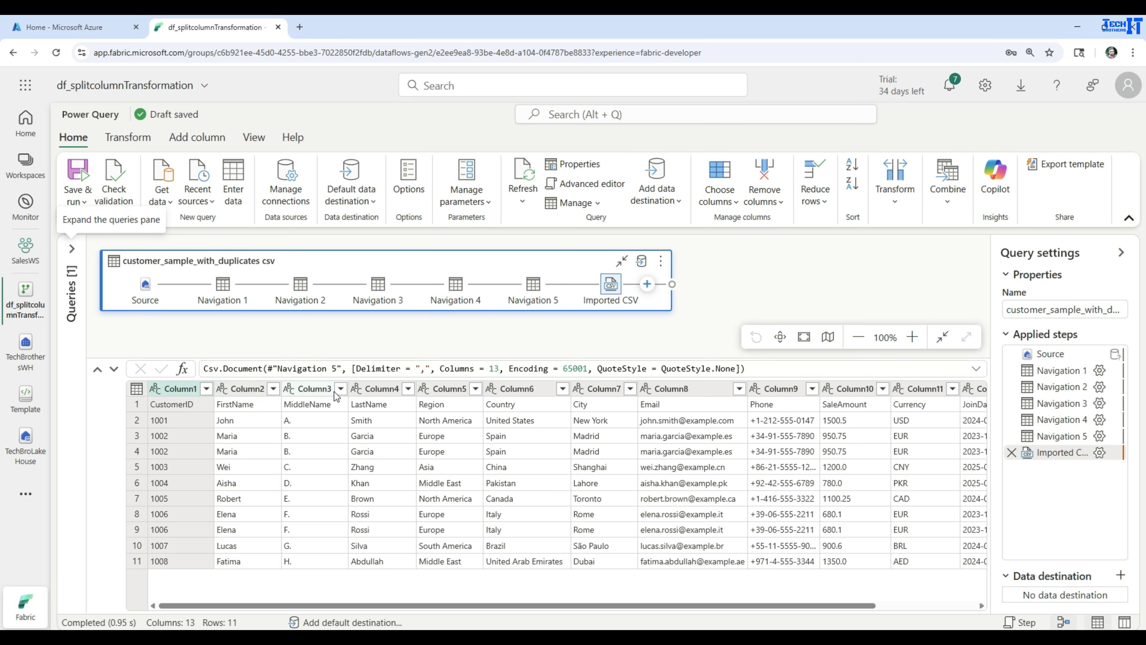
{"action": "left_click", "coordinate": [137, 410]}
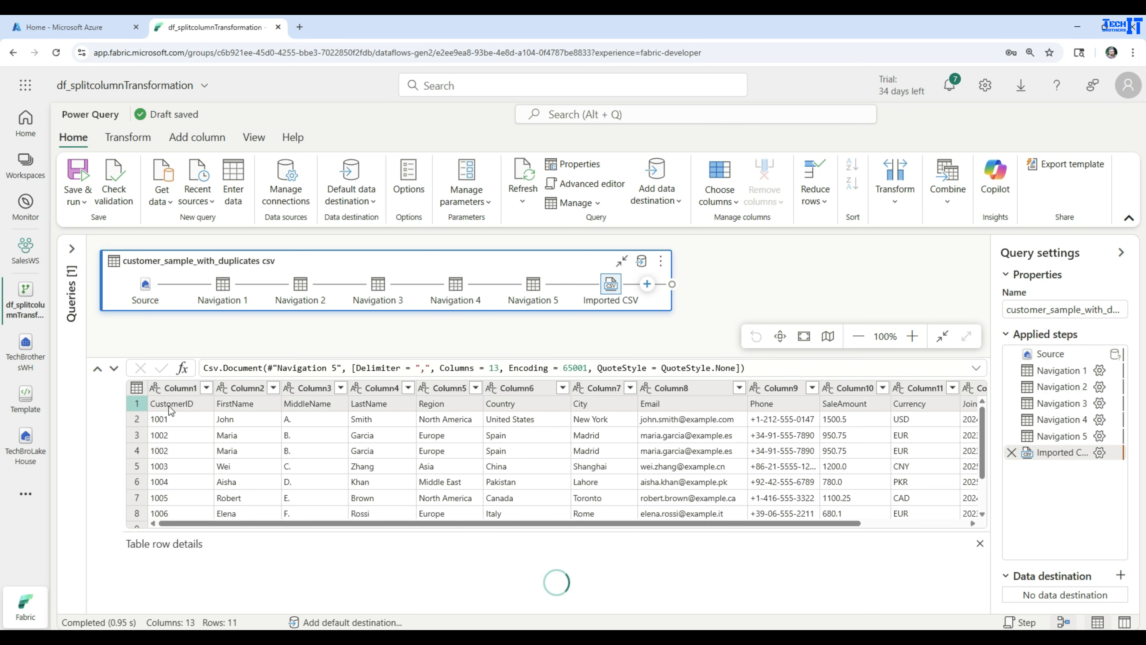
{"action": "left_click", "coordinate": [137, 392]}
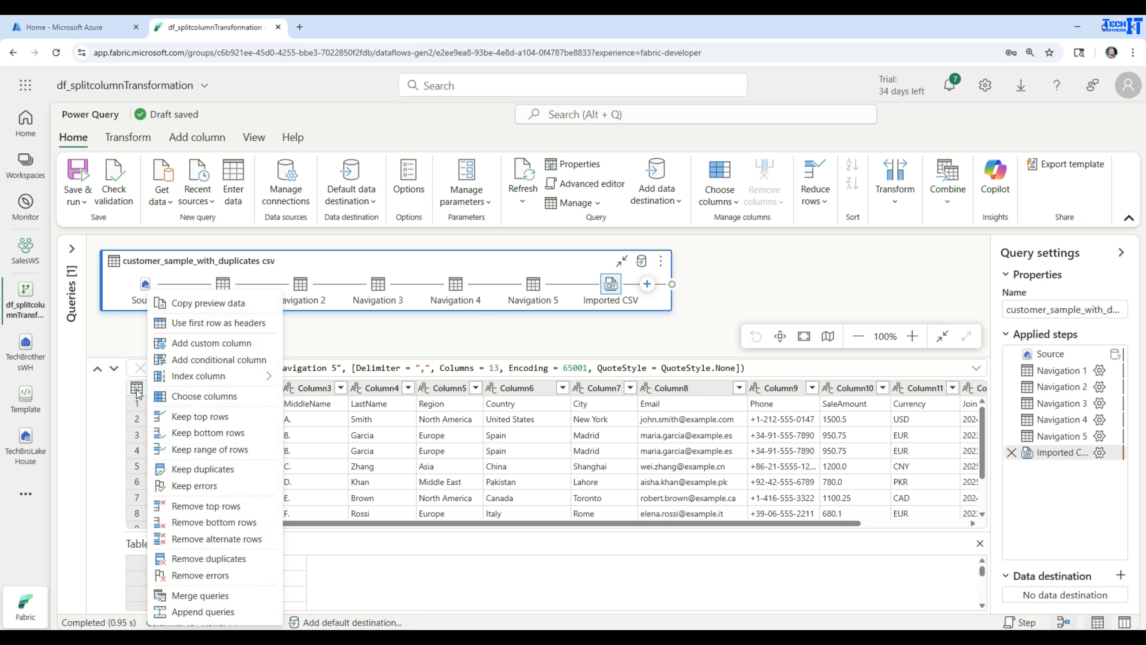
{"action": "left_click", "coordinate": [217, 322]}
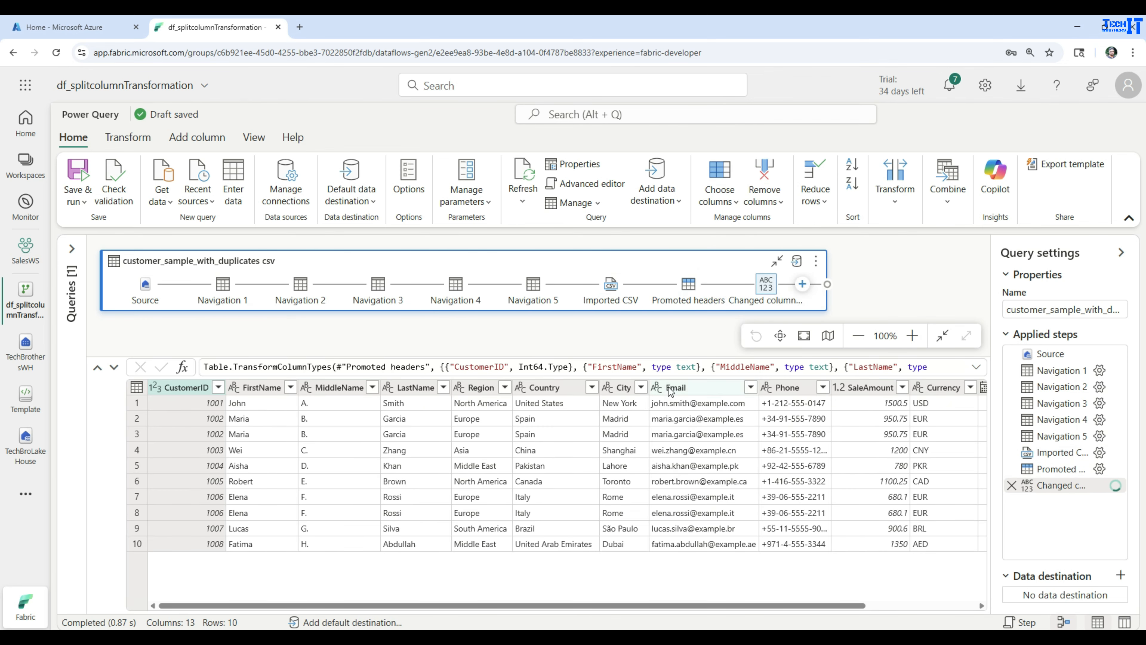
- Duplicate the Email column and select the new Email - Copy column
{"action": "left_click", "coordinate": [676, 391]}
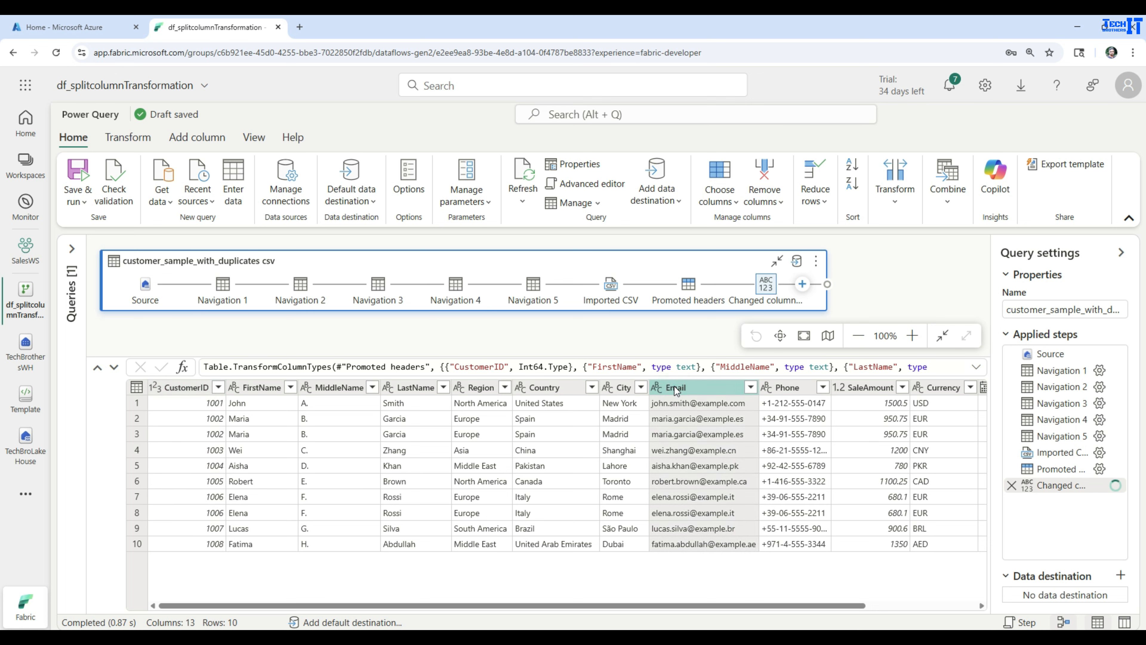
{"action": "right_click", "coordinate": [677, 391]}
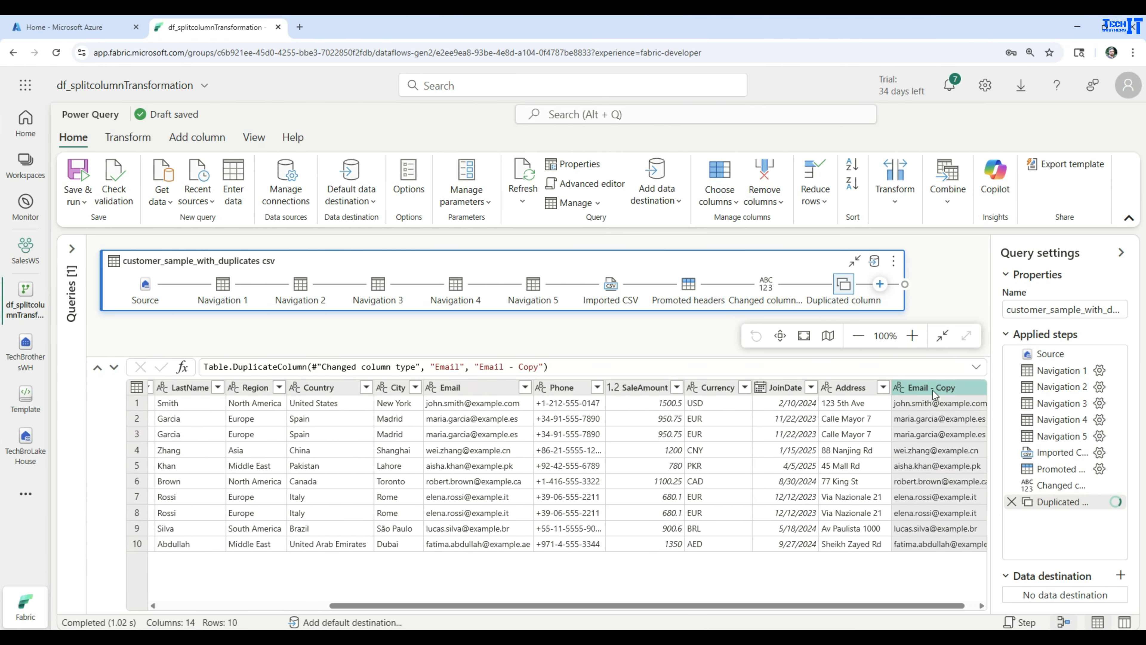
{"action": "left_click_drag", "start_coordinate": [848, 605], "coordinate": [943, 609]}
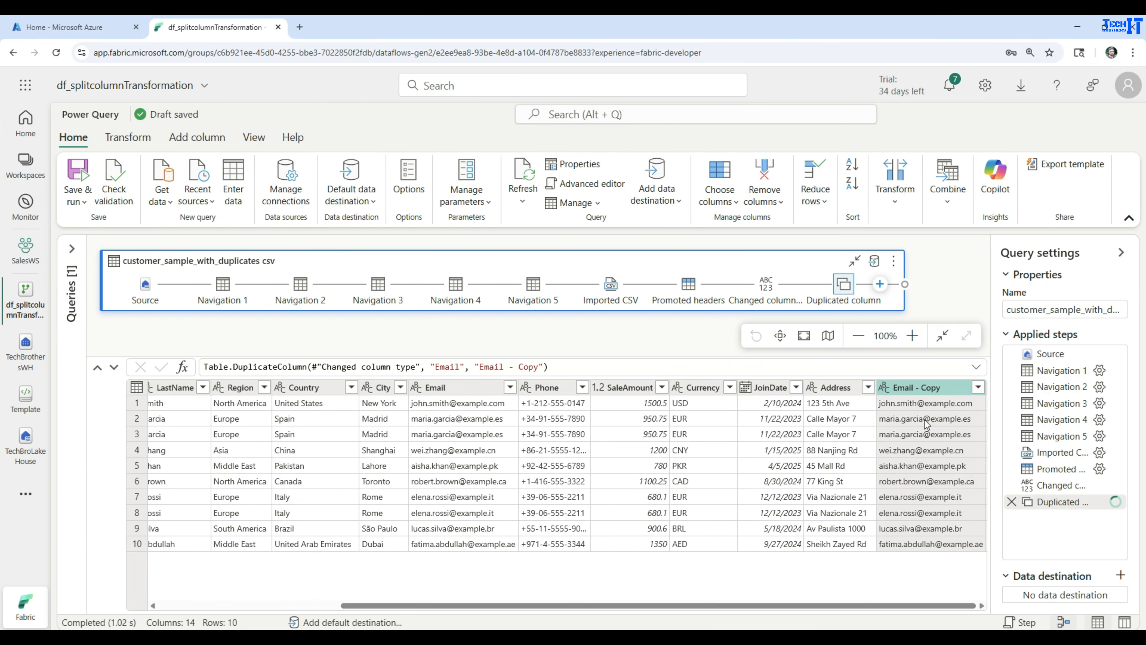
{"action": "left_click", "coordinate": [907, 449]}
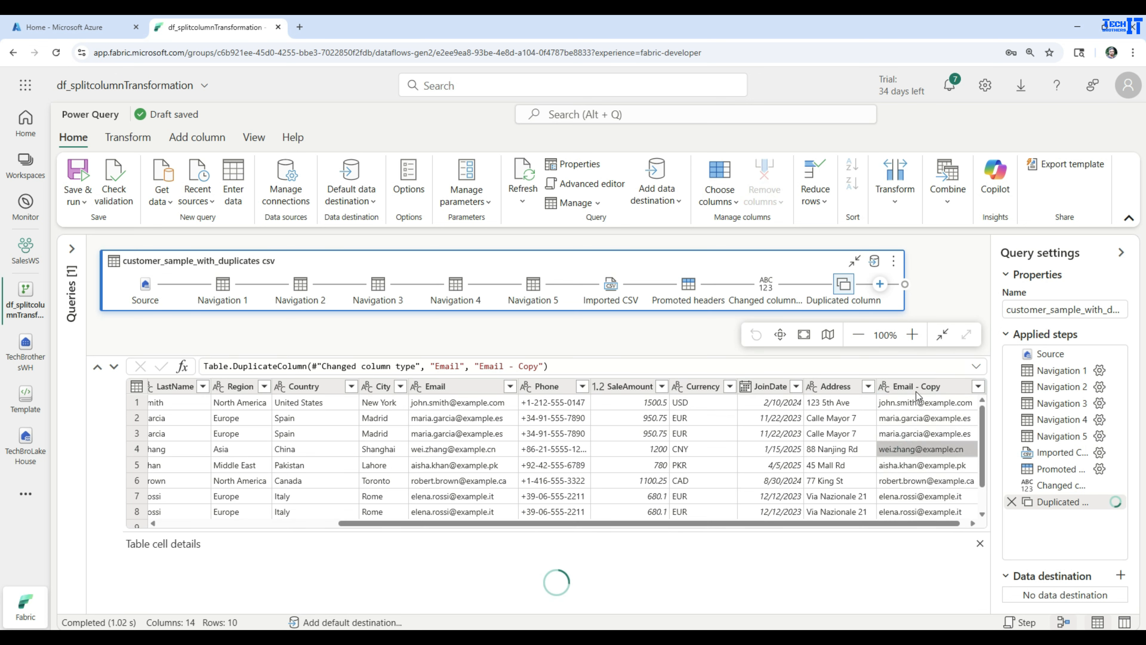
{"action": "left_click", "coordinate": [917, 392]}
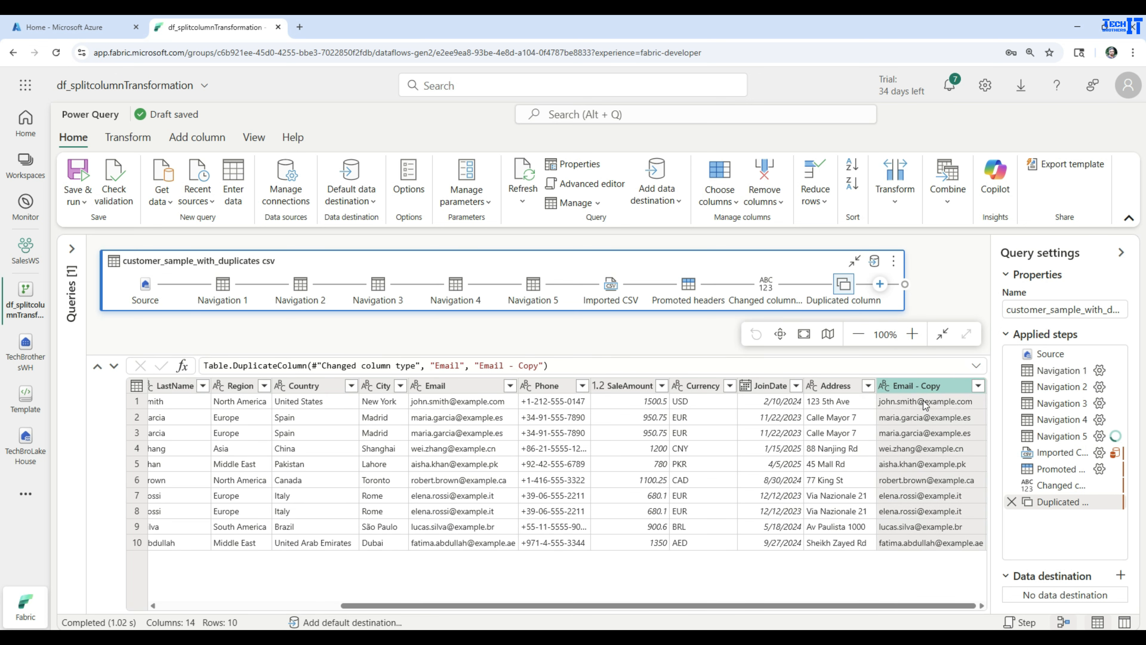
- Split Email - Copy by the custom delimiter @ into two columns
{"action": "left_click", "coordinate": [896, 202]}
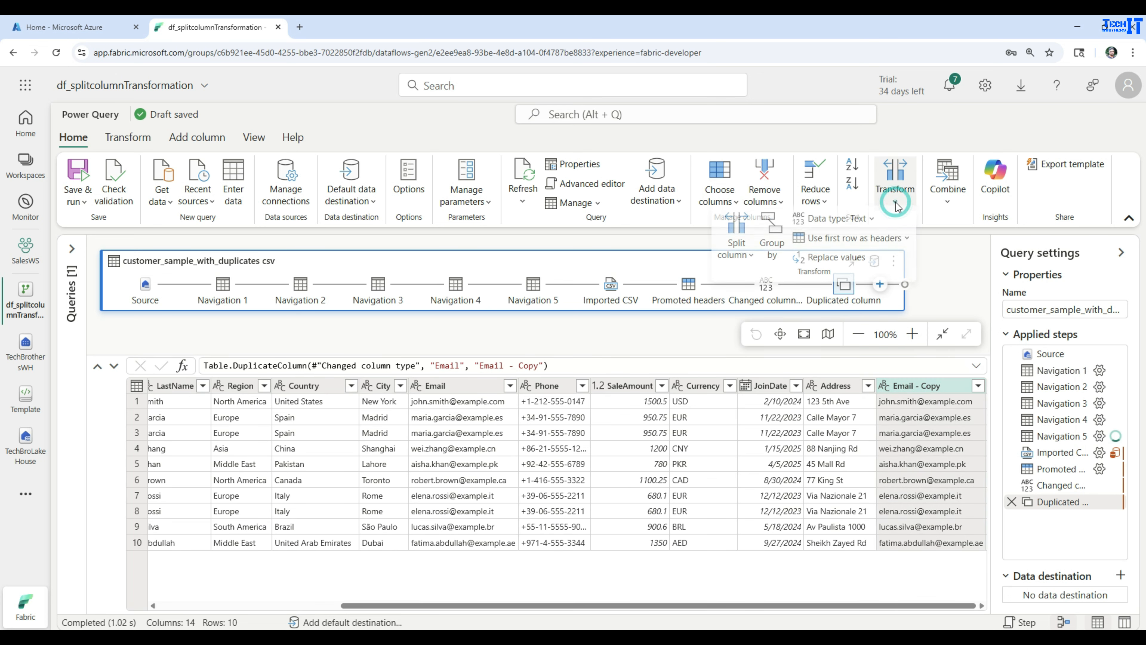
{"action": "left_click", "coordinate": [736, 256]}
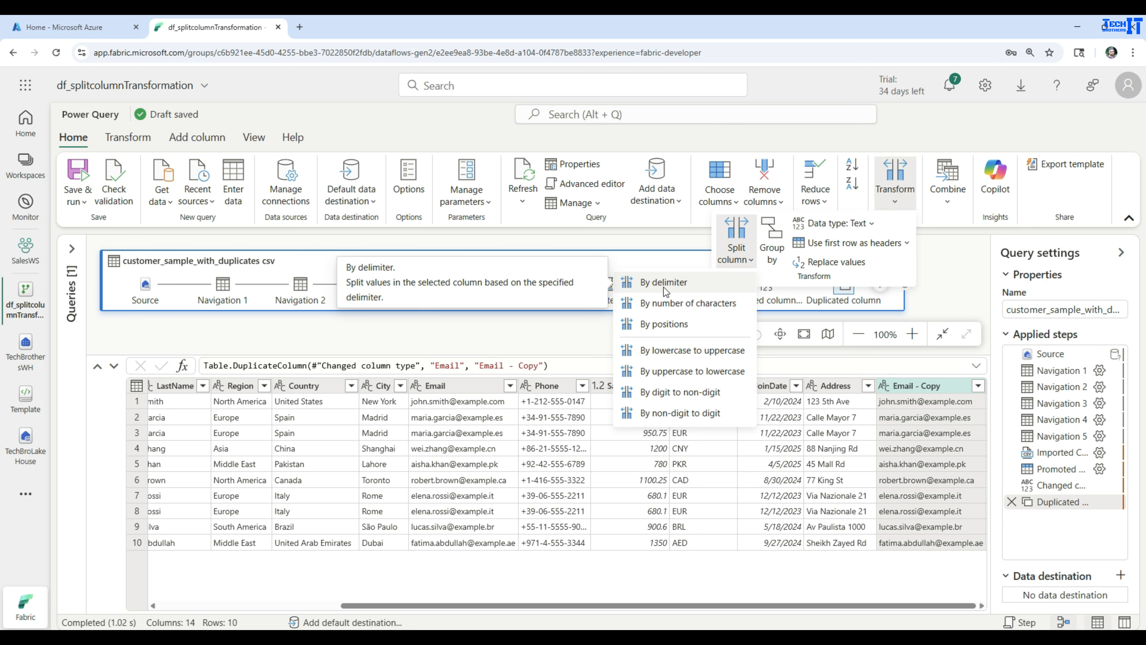
{"action": "left_click", "coordinate": [663, 284]}
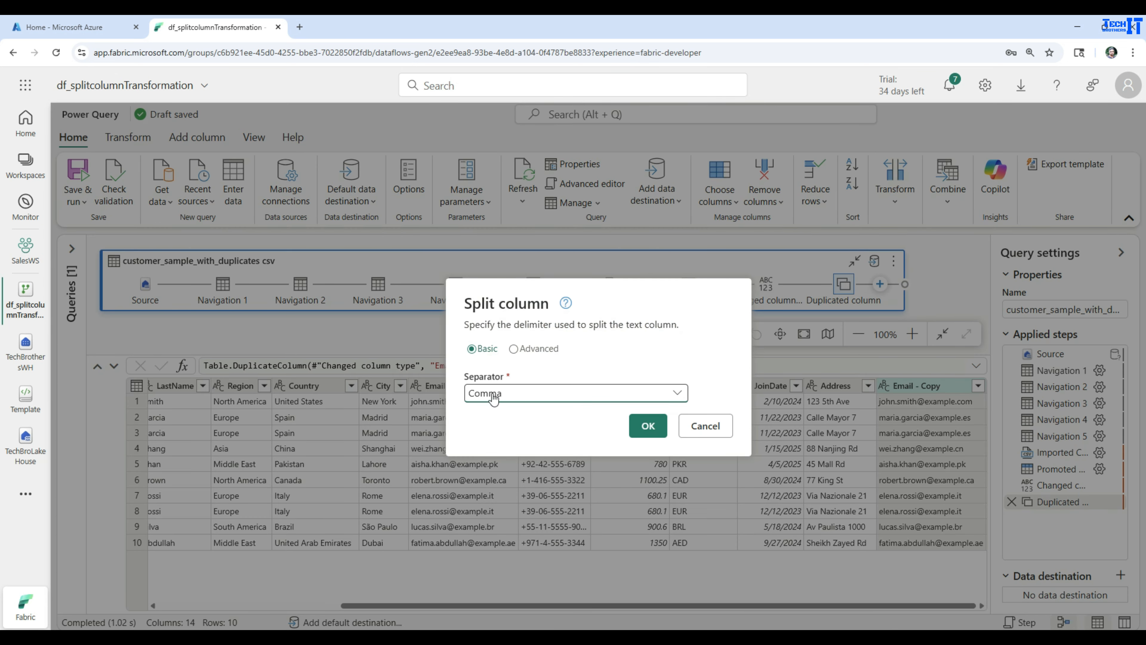
{"action": "left_click", "coordinate": [506, 397]}
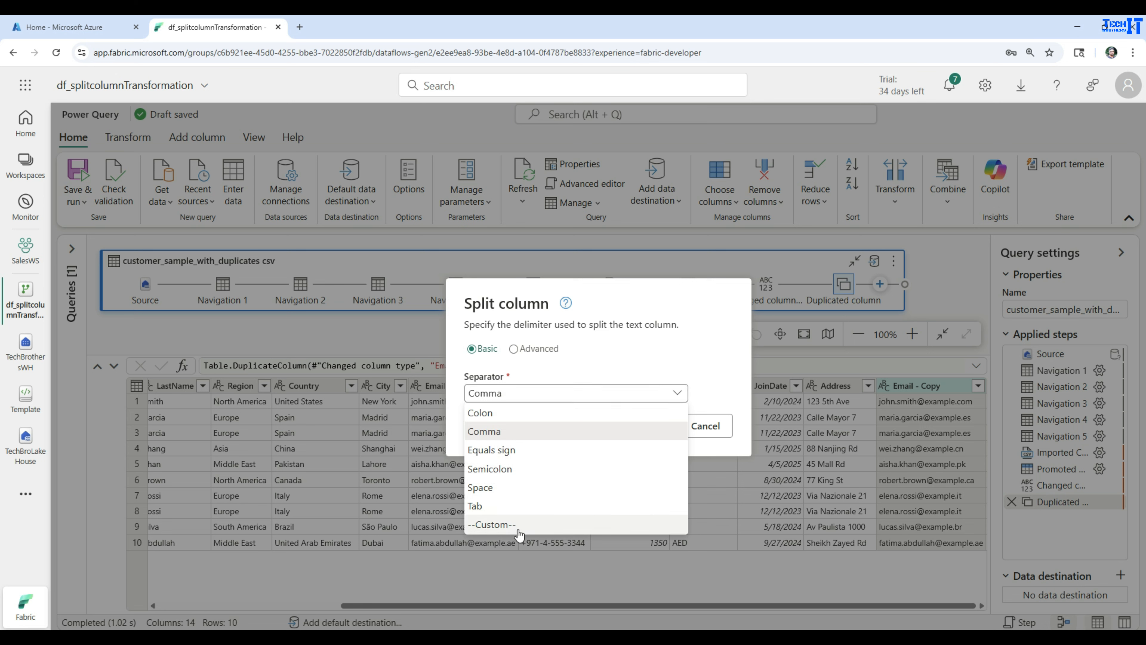
{"action": "left_click", "coordinate": [496, 525]}
{"action": "left_click", "coordinate": [553, 406]}
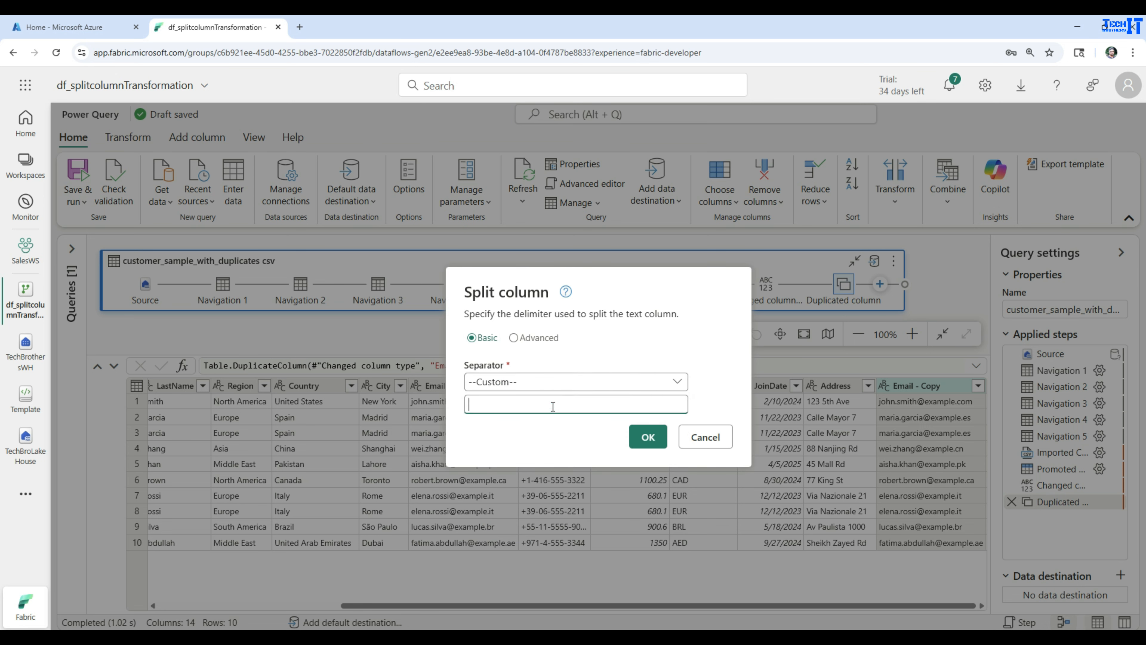
{"action": "type", "text": "@"}
{"action": "left_click", "coordinate": [648, 437]}
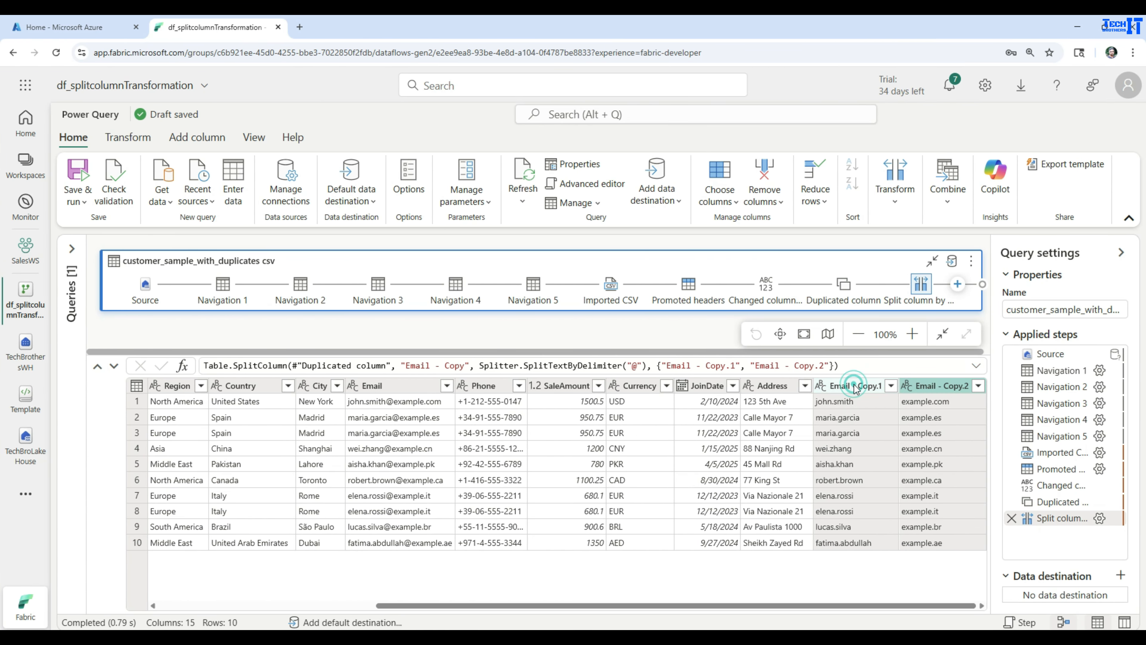
- Rename Email - Copy.1 to EmailName and Email - Copy.2 to EmailDomain
{"action": "double_click", "coordinate": [854, 386]}
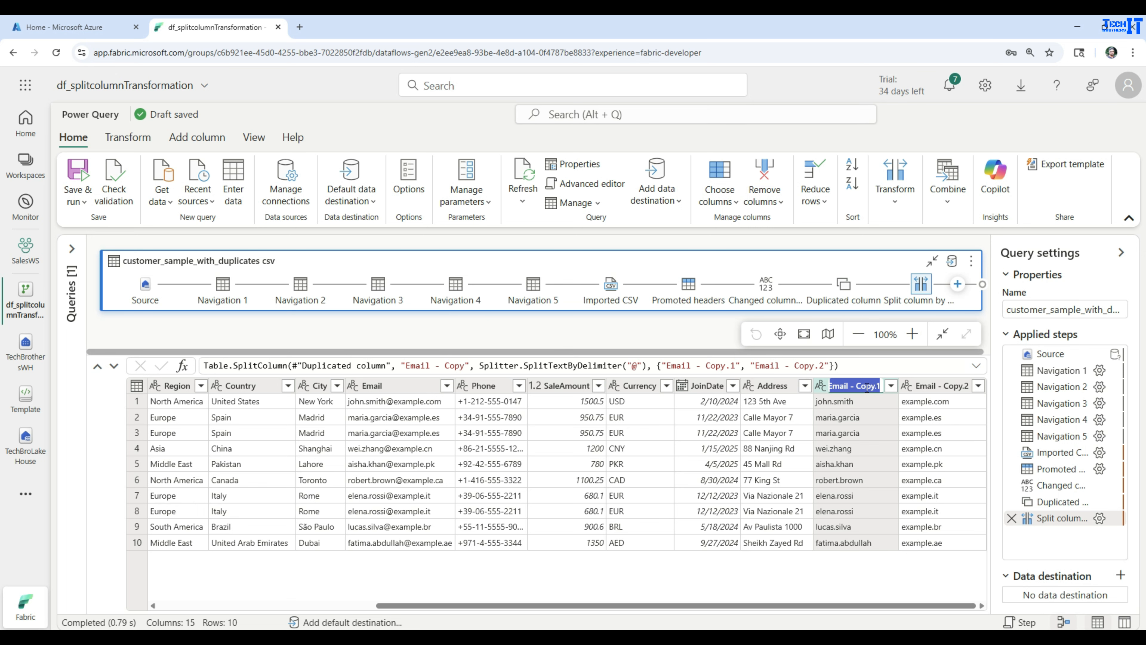
{"action": "type", "text": "EmailName"}
{"action": "key", "text": "Return"}
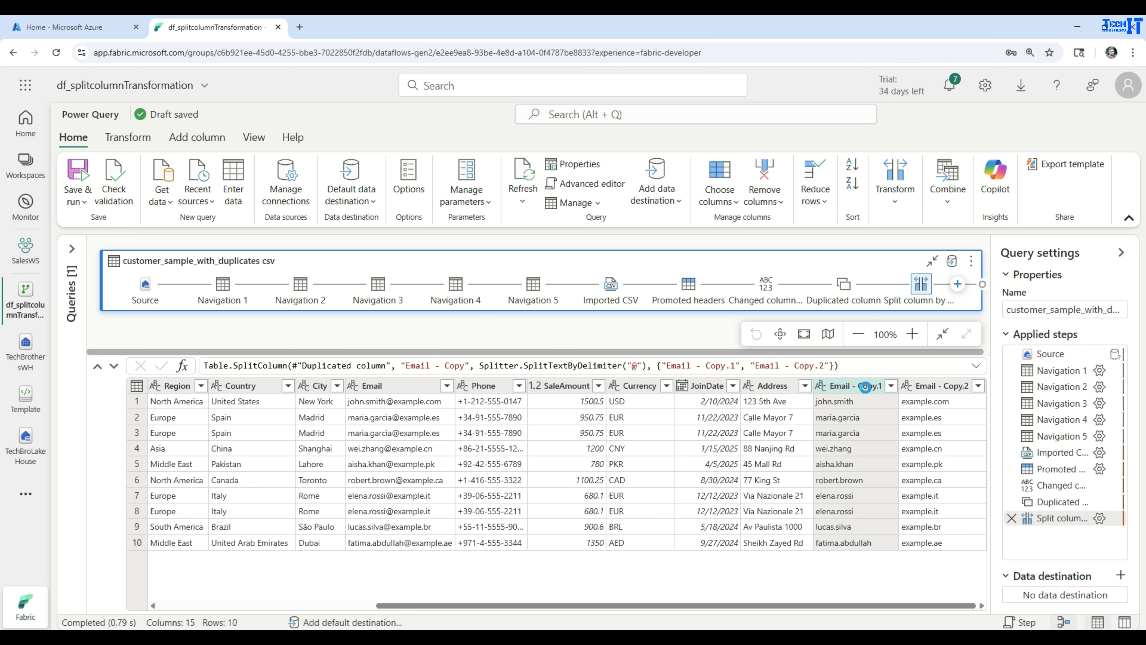
{"action": "double_click", "coordinate": [937, 385]}
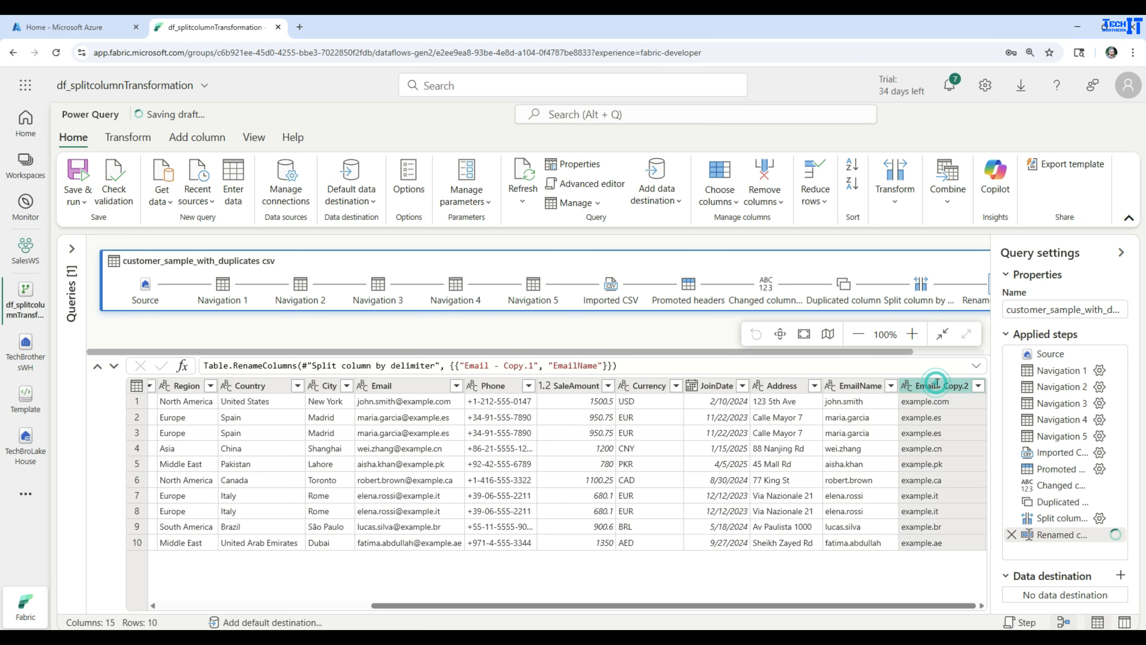
{"action": "type", "text": "Email"}
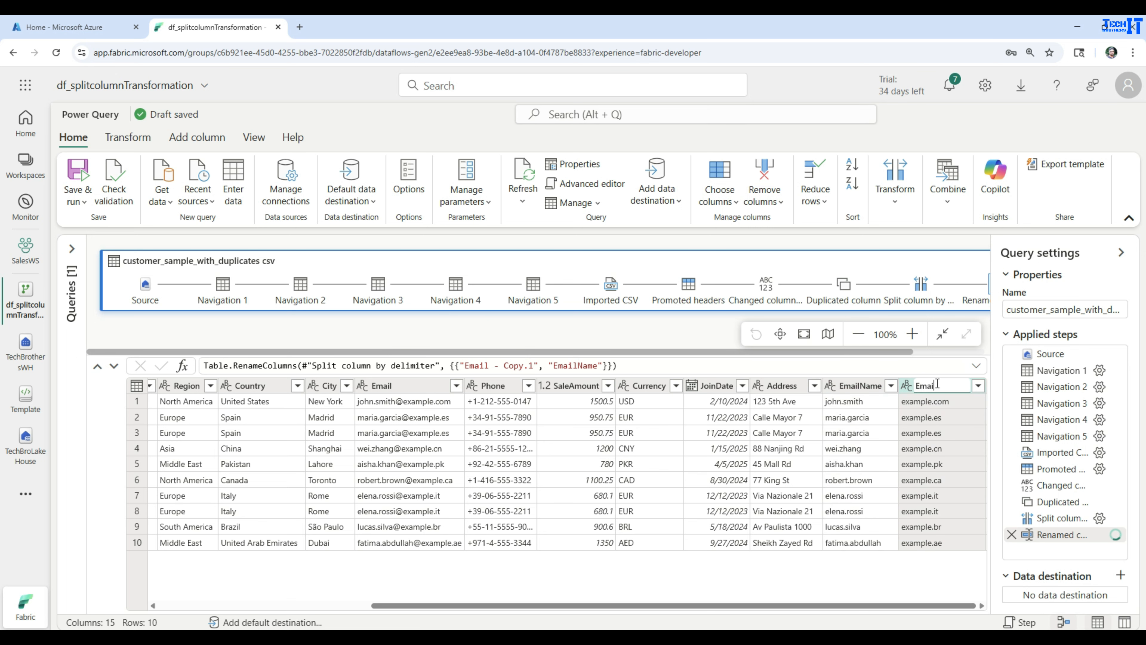
{"action": "type", "text": "Domain"}
{"action": "key", "text": "Return"}
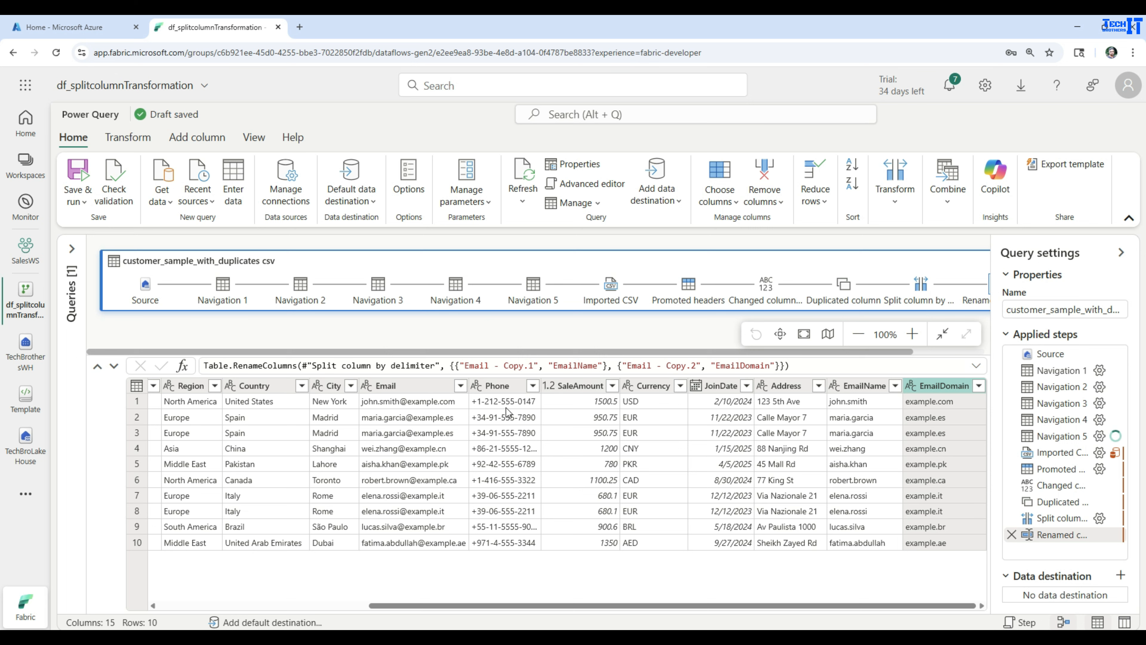
{"action": "left_click", "coordinate": [500, 385]}
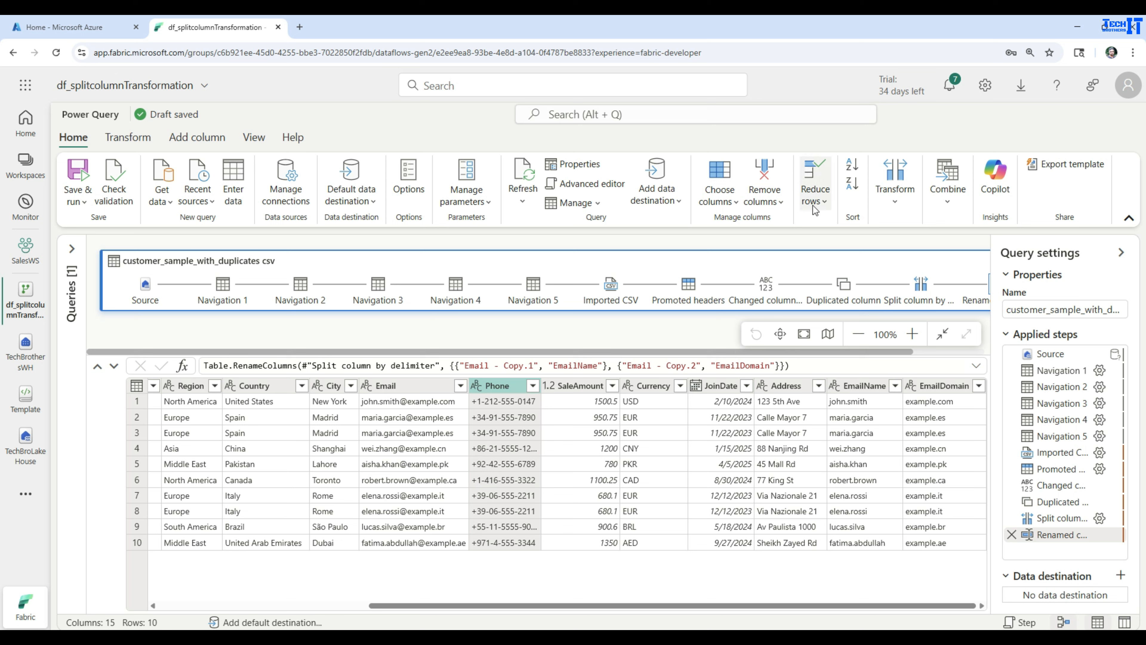
- Split Phone at the left-most custom delimiter - into Phone.1 and Phone.2
{"action": "left_click", "coordinate": [895, 187]}
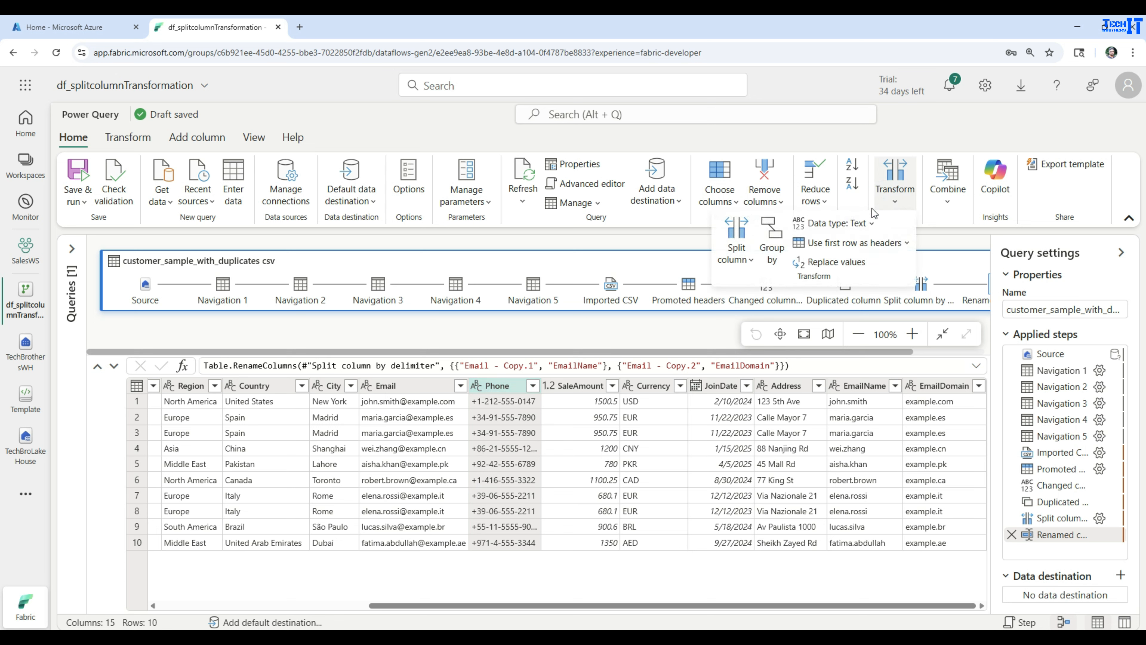
{"action": "left_click", "coordinate": [740, 258]}
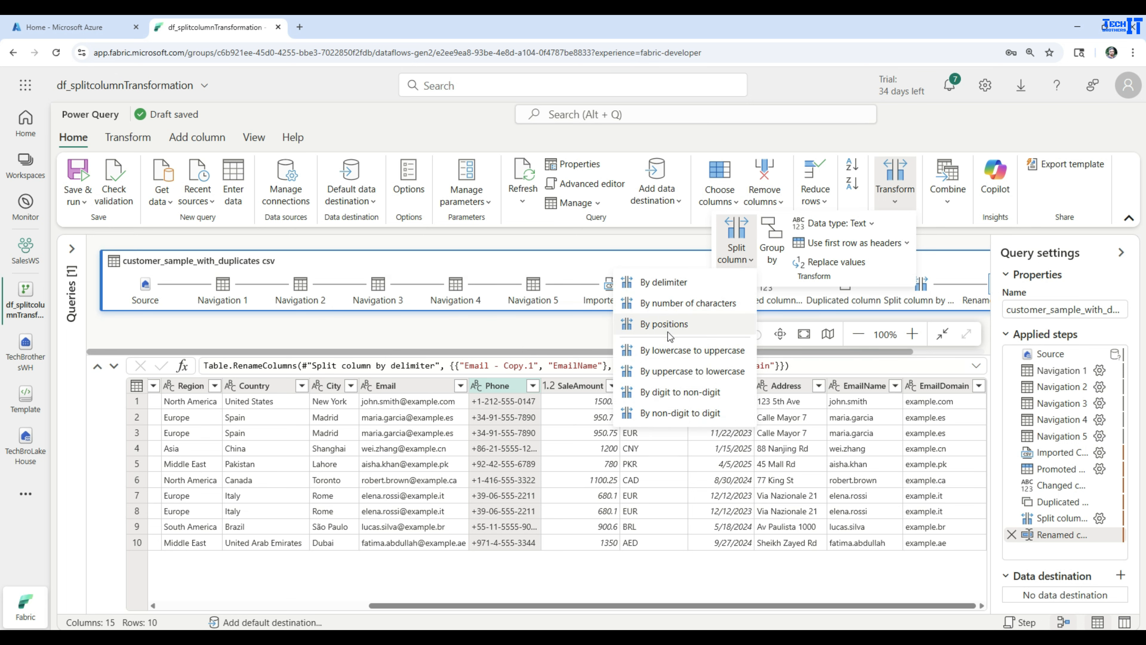
{"action": "left_click", "coordinate": [667, 283]}
{"action": "left_click", "coordinate": [540, 351]}
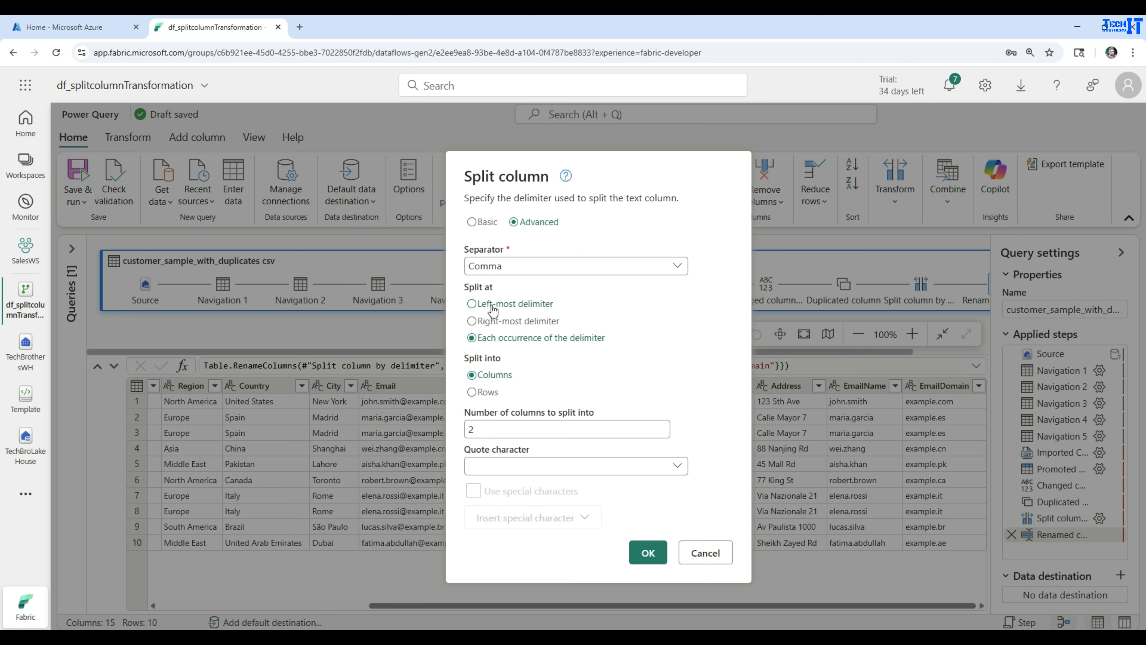
{"action": "left_click", "coordinate": [498, 304]}
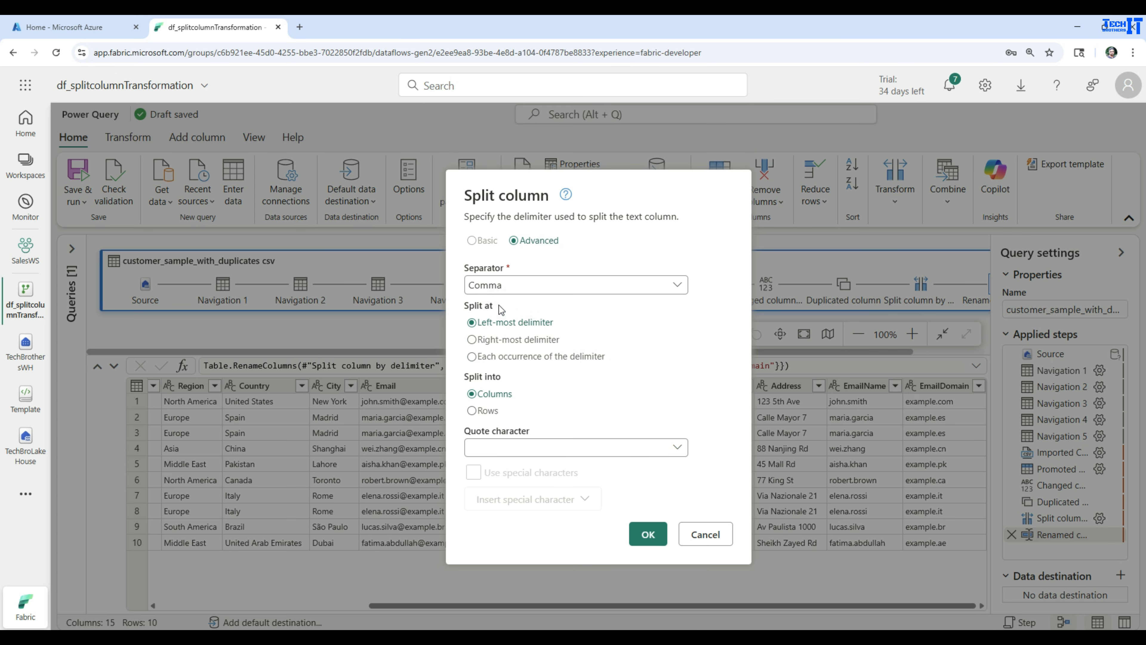
{"action": "left_click", "coordinate": [522, 291]}
{"action": "left_click", "coordinate": [508, 417]}
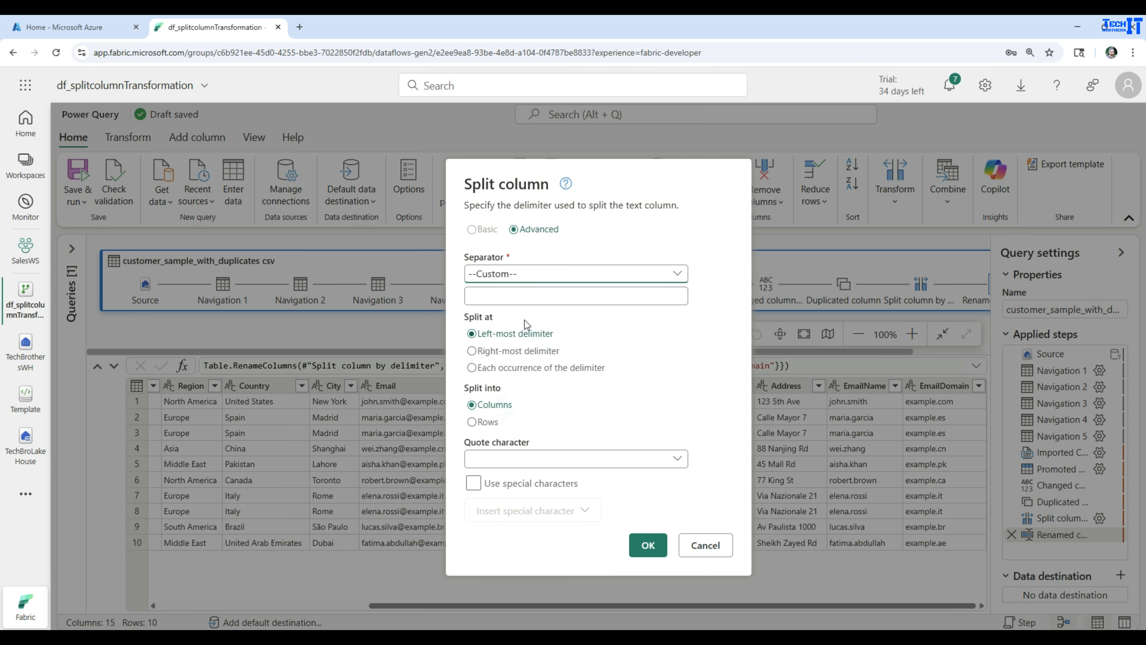
{"action": "left_click", "coordinate": [523, 298]}
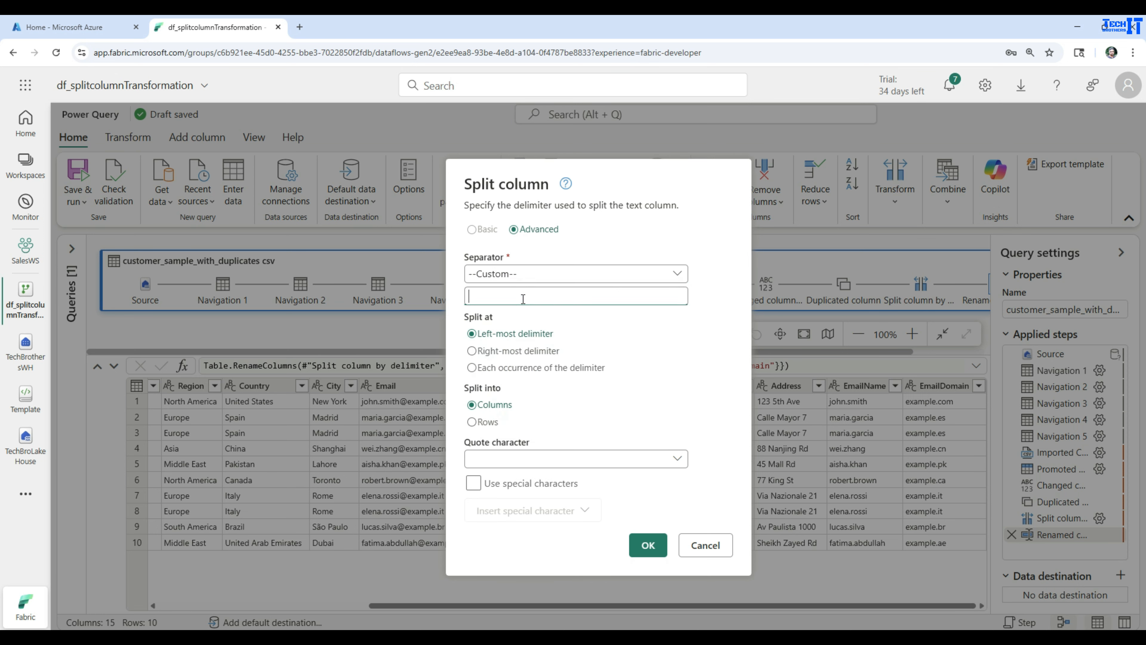
{"action": "type", "text": "-"}
{"action": "left_click", "coordinate": [654, 548]}
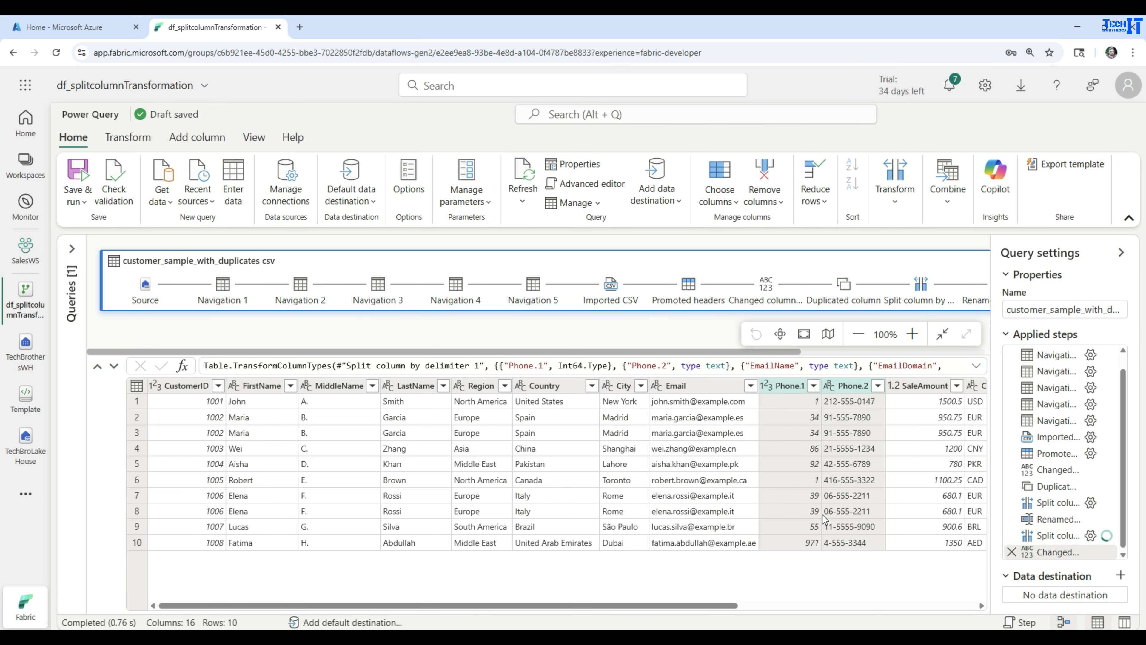
- Rename Phone.1 to CountryCode and Phone.2 to PhoneNumber
{"action": "double_click", "coordinate": [791, 386]}
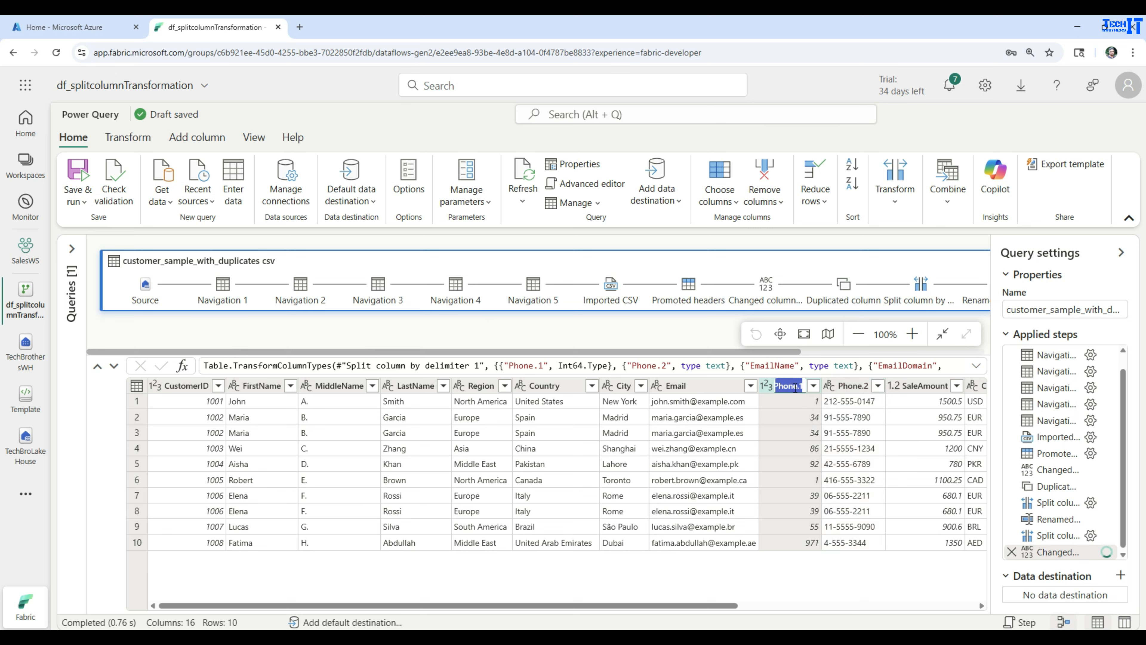
{"action": "type", "text": "CountryCode"}
{"action": "key", "text": "Return"}
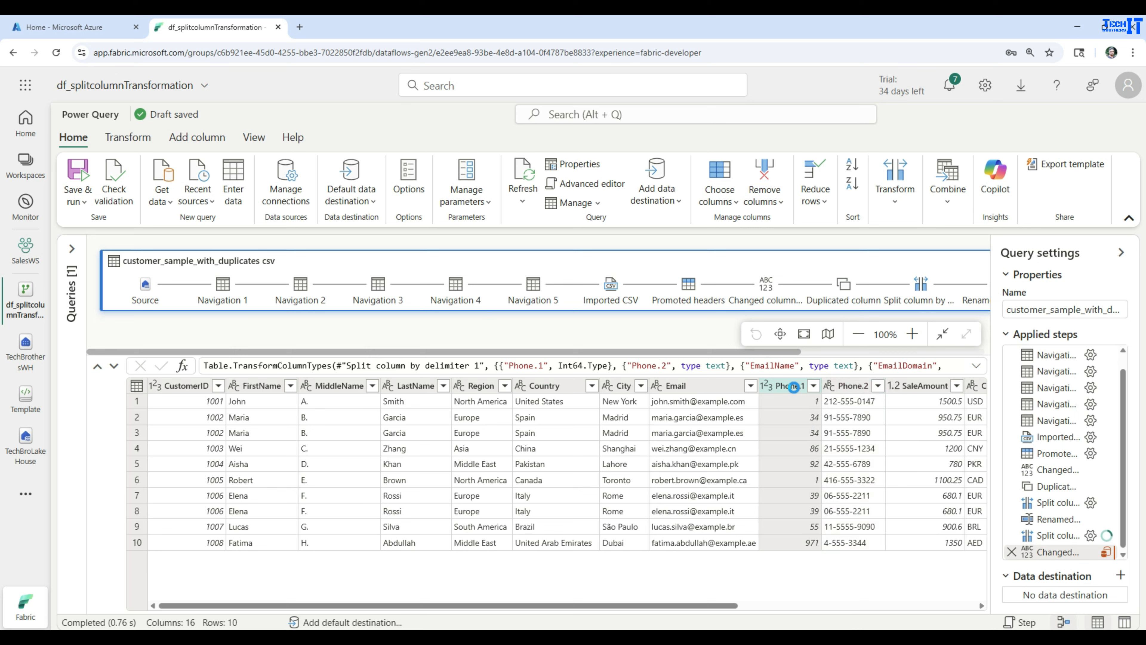
{"action": "double_click", "coordinate": [873, 386]}
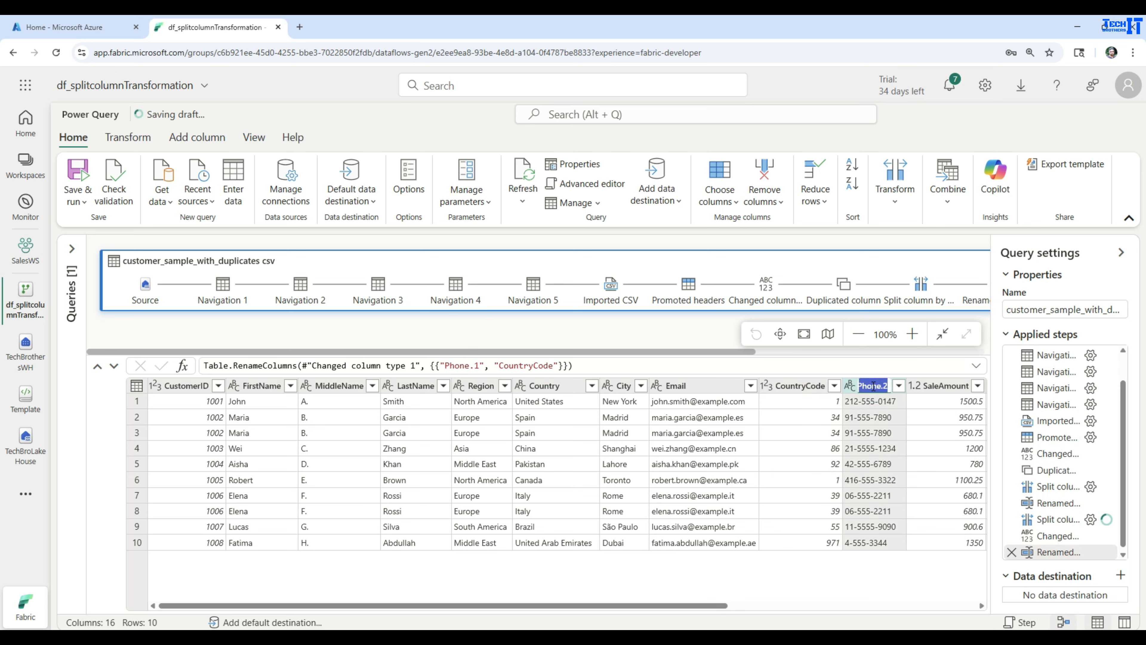
{"action": "type", "text": "Phone"}
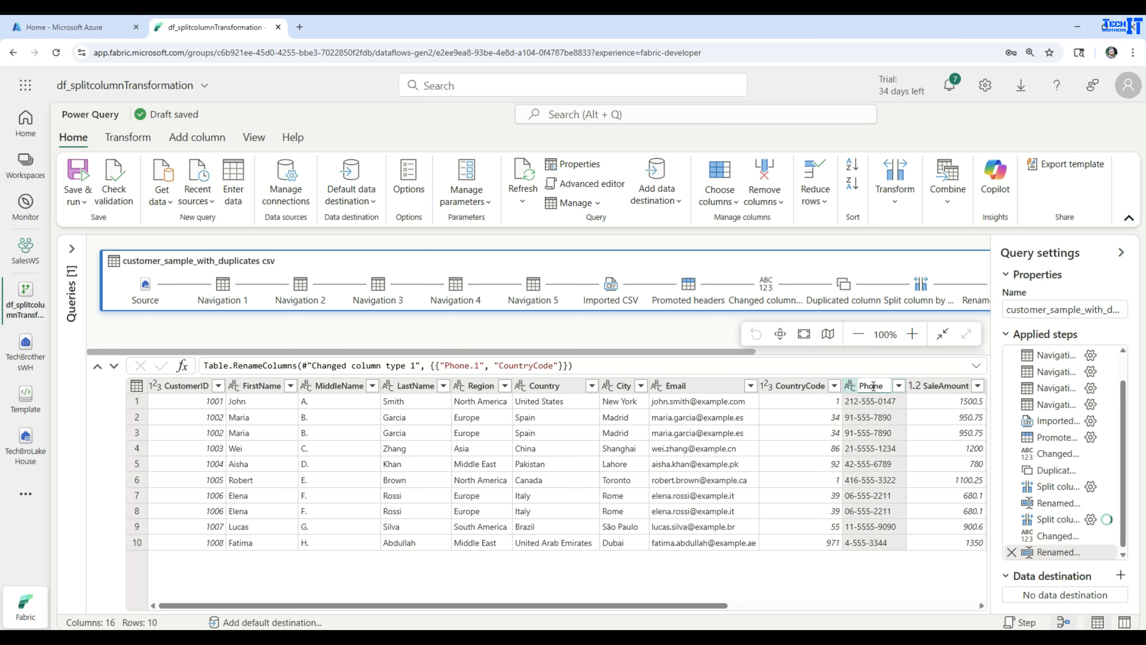
{"action": "type", "text": "Number"}
{"action": "key", "text": "Return"}
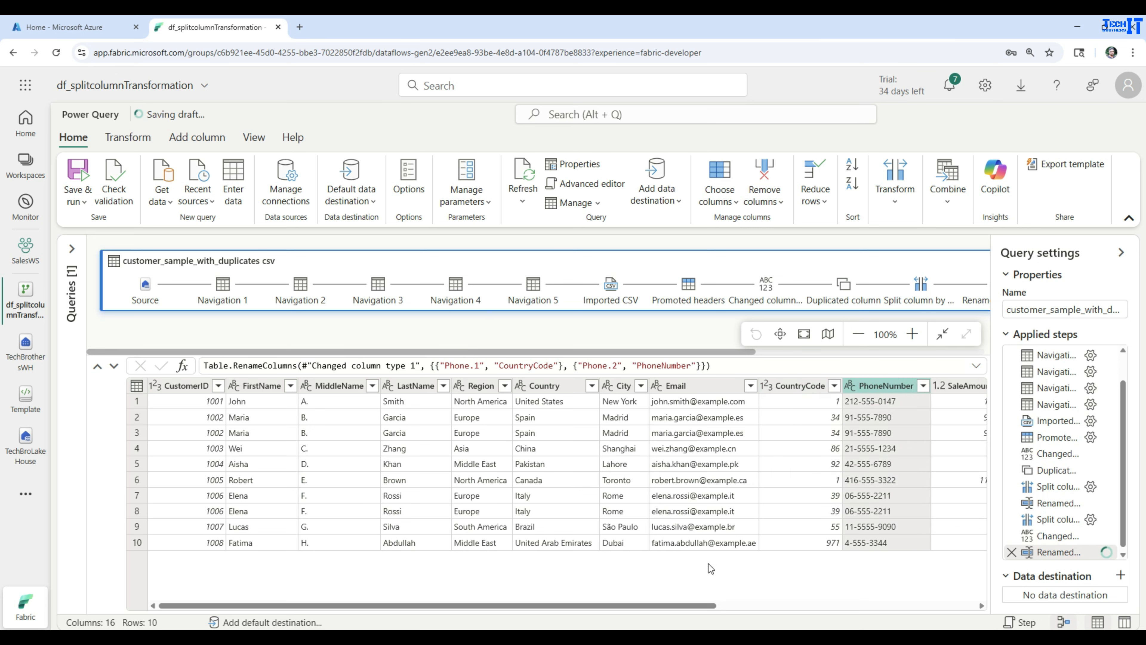
{"action": "left_click", "coordinate": [482, 387]}
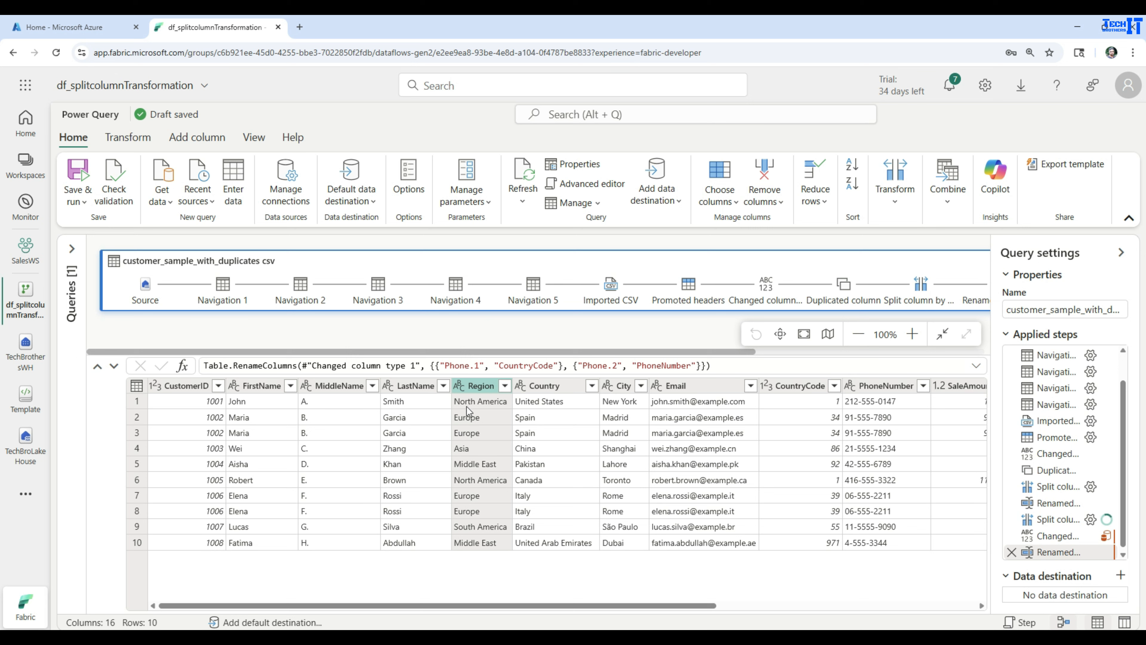
- Duplicate Region and split Region - Copy by uppercase-to-lowercase transitions
{"action": "right_click", "coordinate": [475, 386]}
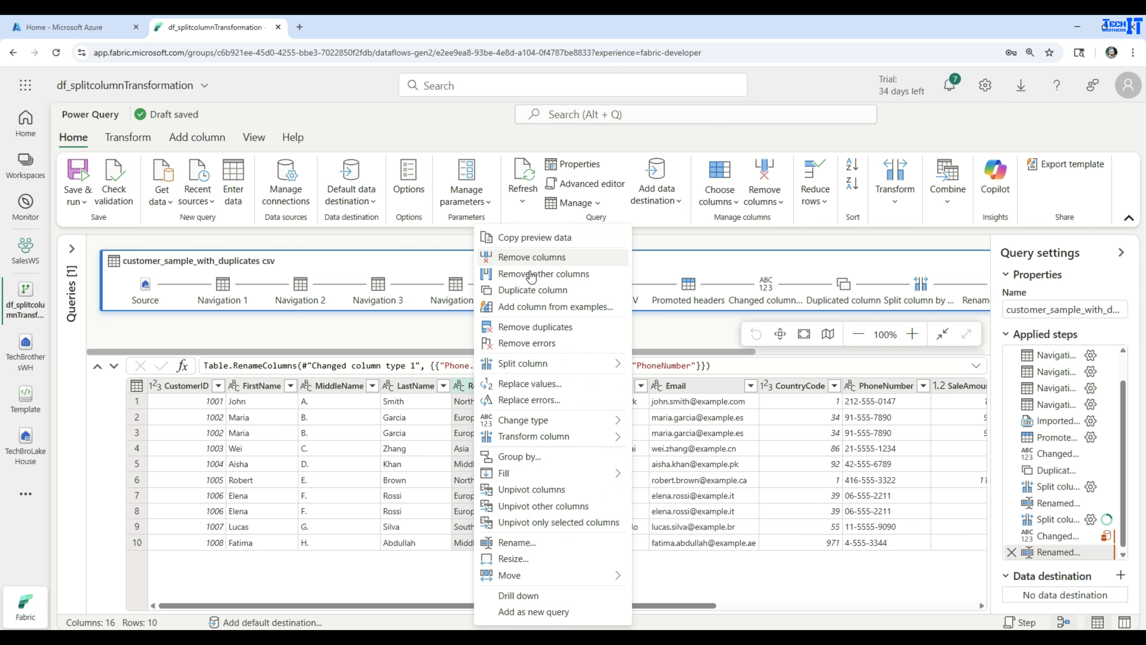
{"action": "left_click", "coordinate": [537, 291]}
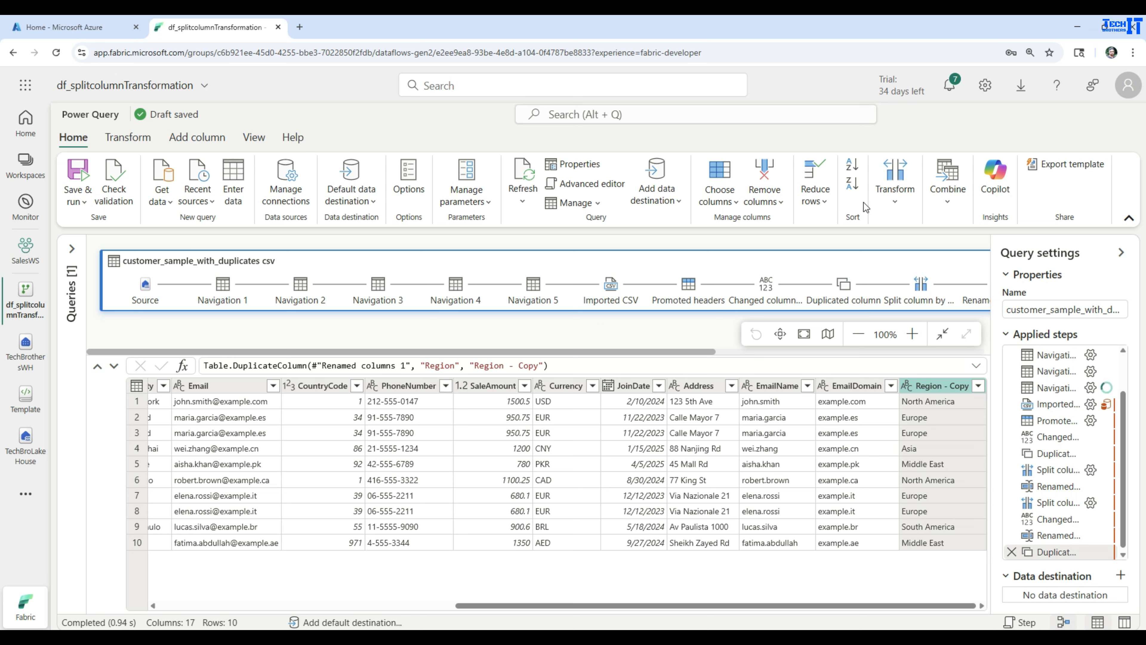
{"action": "left_click", "coordinate": [887, 198]}
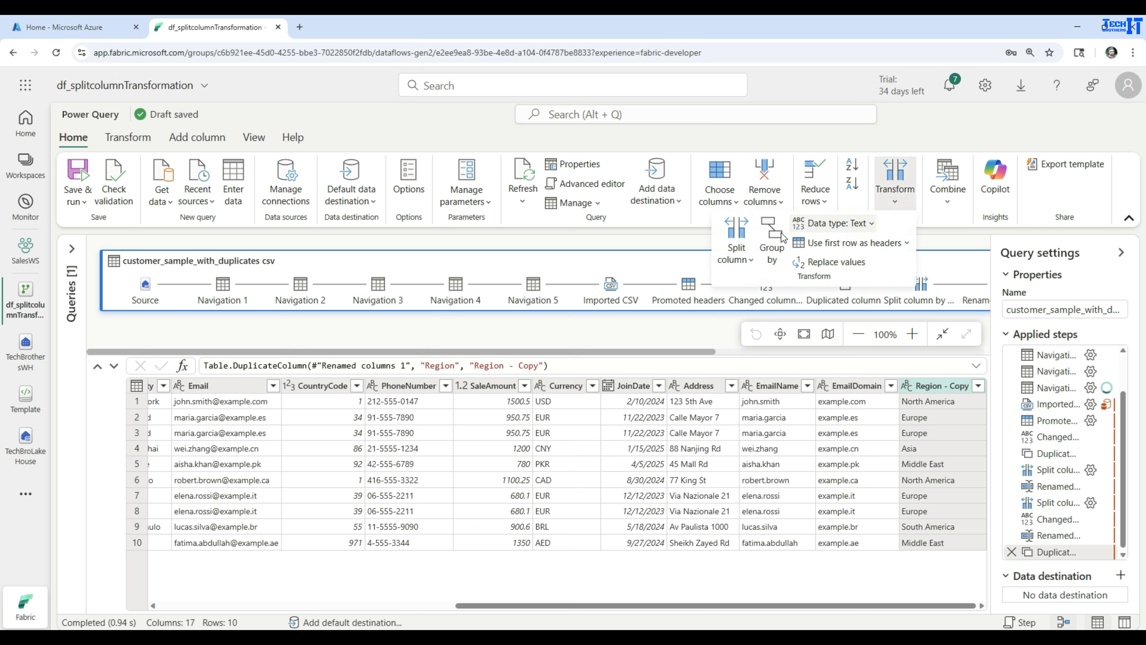
{"action": "left_click", "coordinate": [736, 253]}
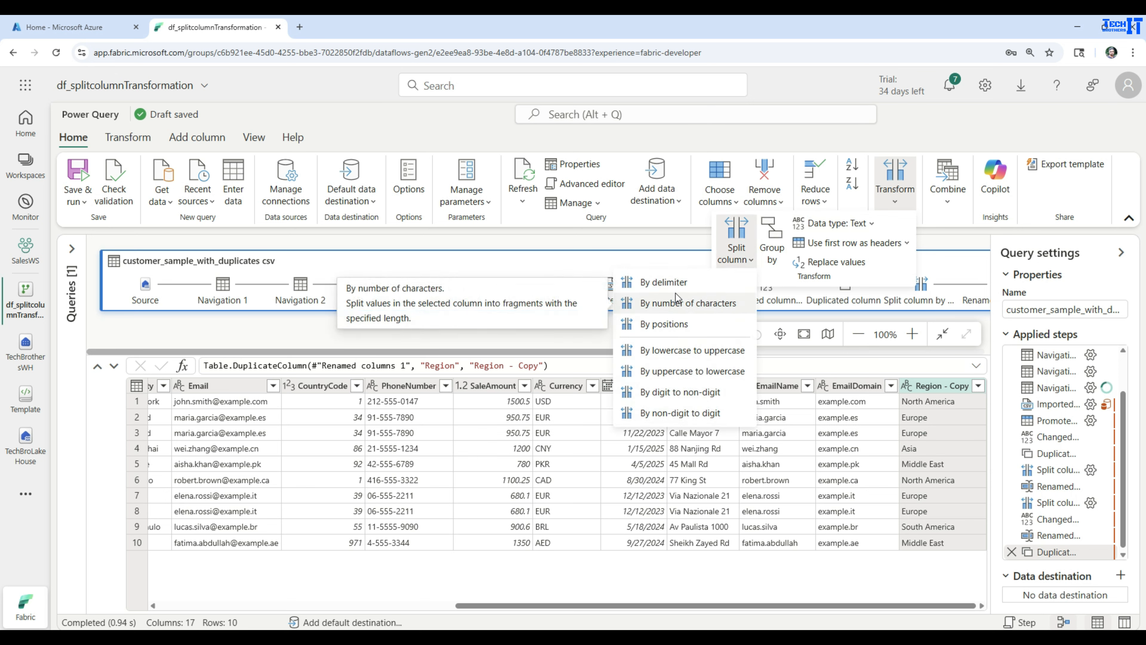
{"action": "left_click", "coordinate": [686, 373]}
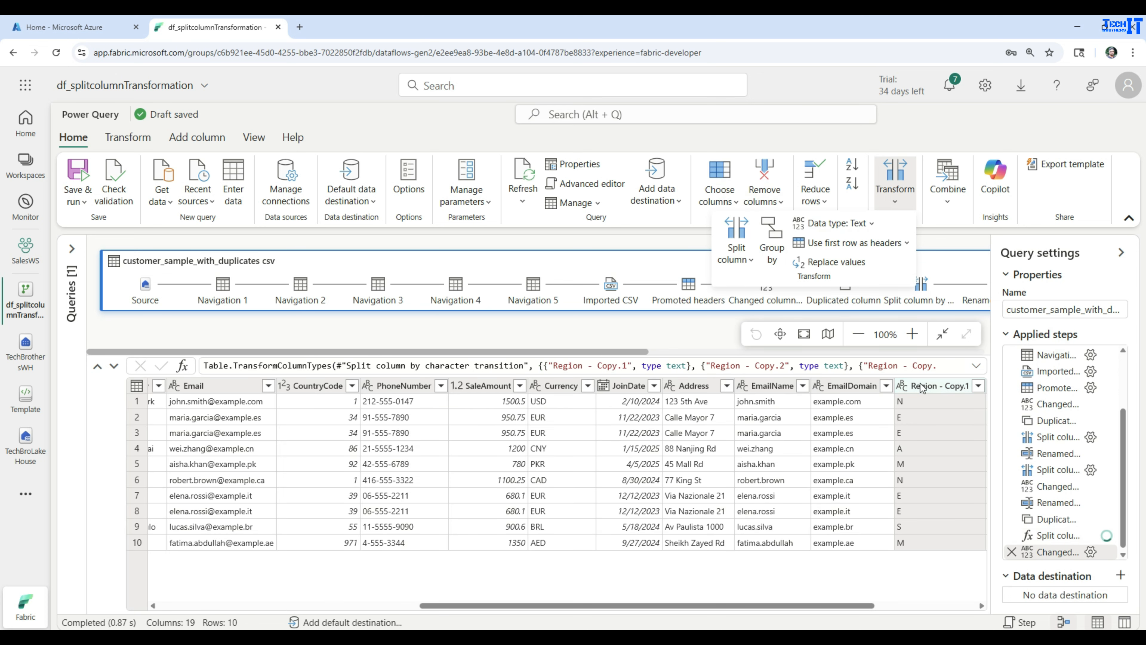
- Remove the Region - Copy.2 and Region - Copy.3 columns
{"action": "left_click_drag", "start_coordinate": [777, 606], "coordinate": [894, 605]}
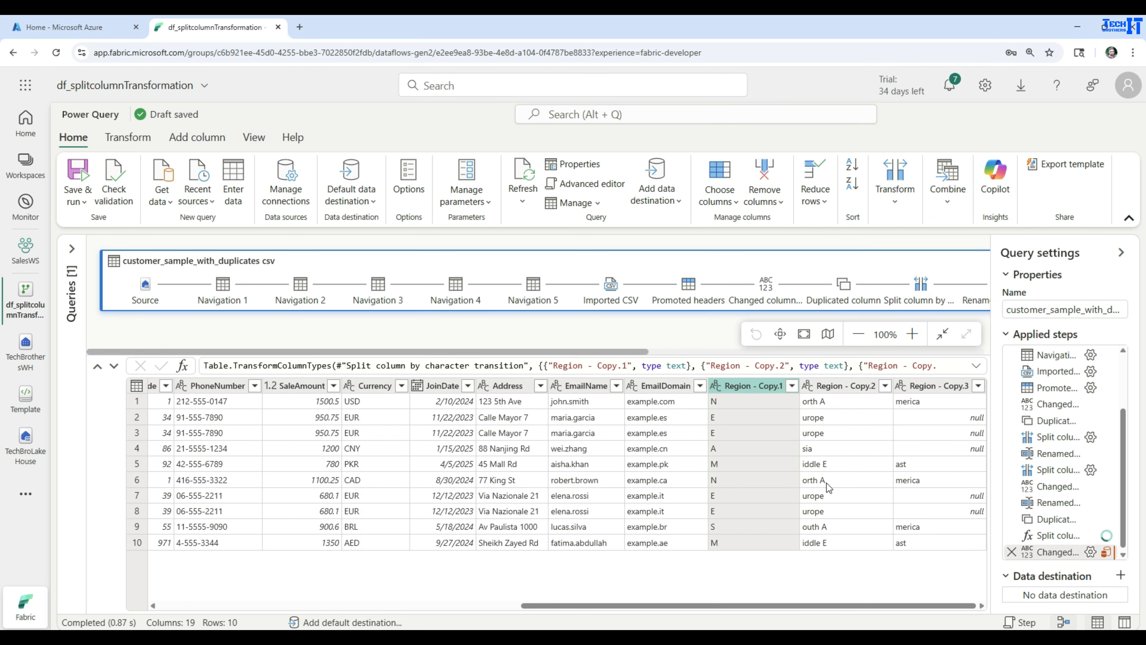
{"action": "left_click", "coordinate": [846, 387]}
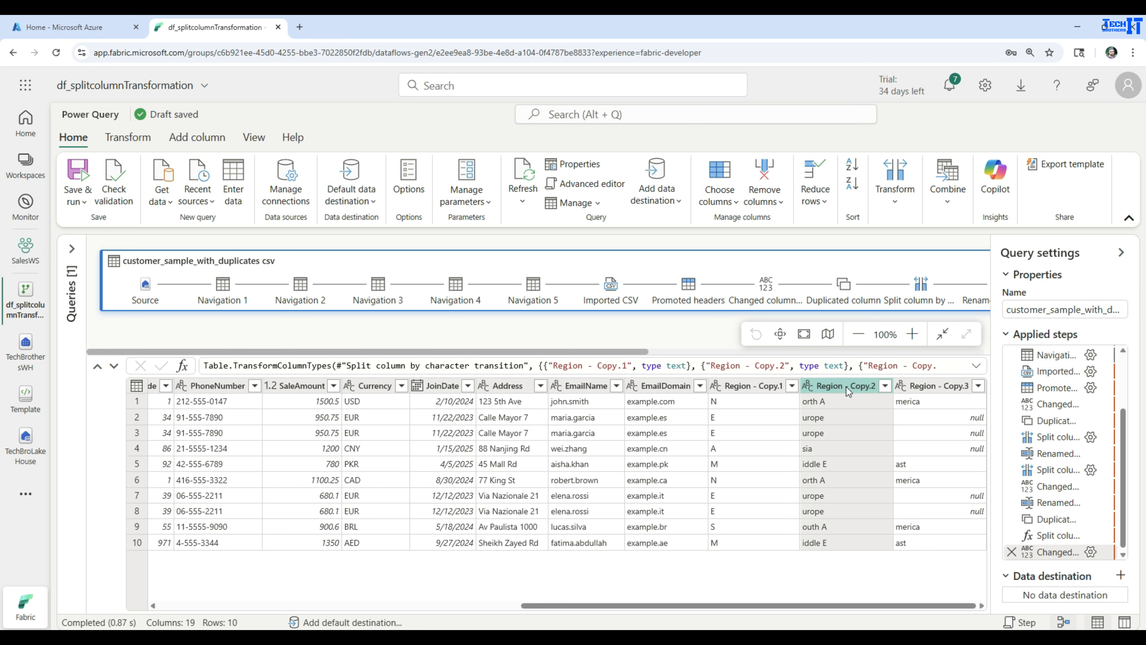
{"action": "right_click", "coordinate": [847, 387]}
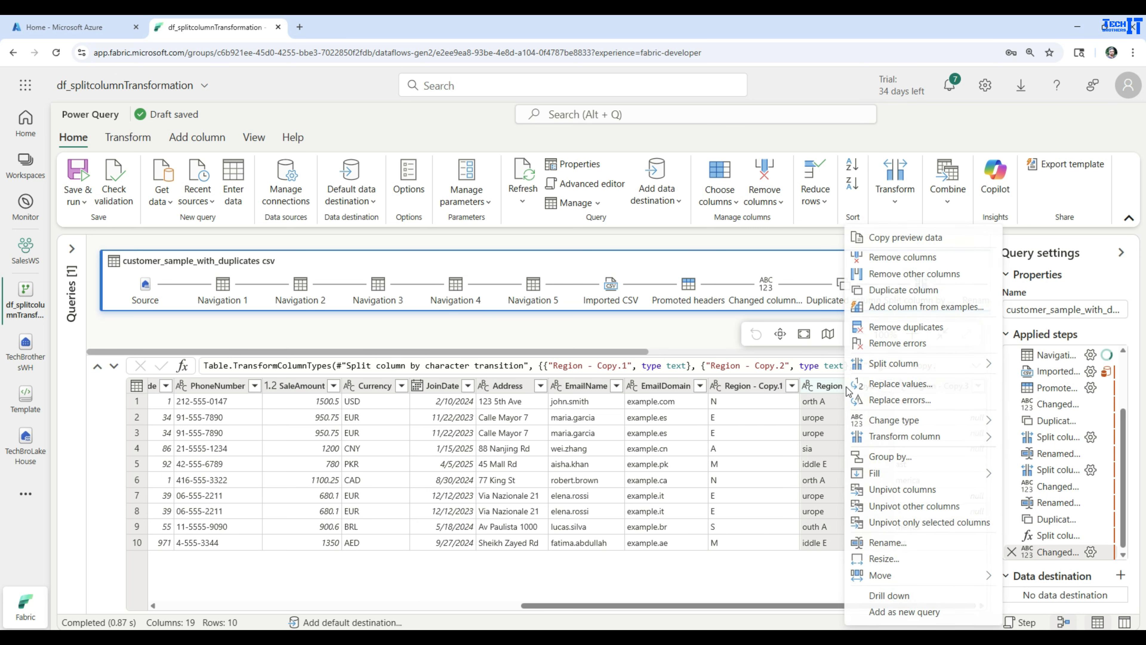
{"action": "left_click", "coordinate": [898, 259]}
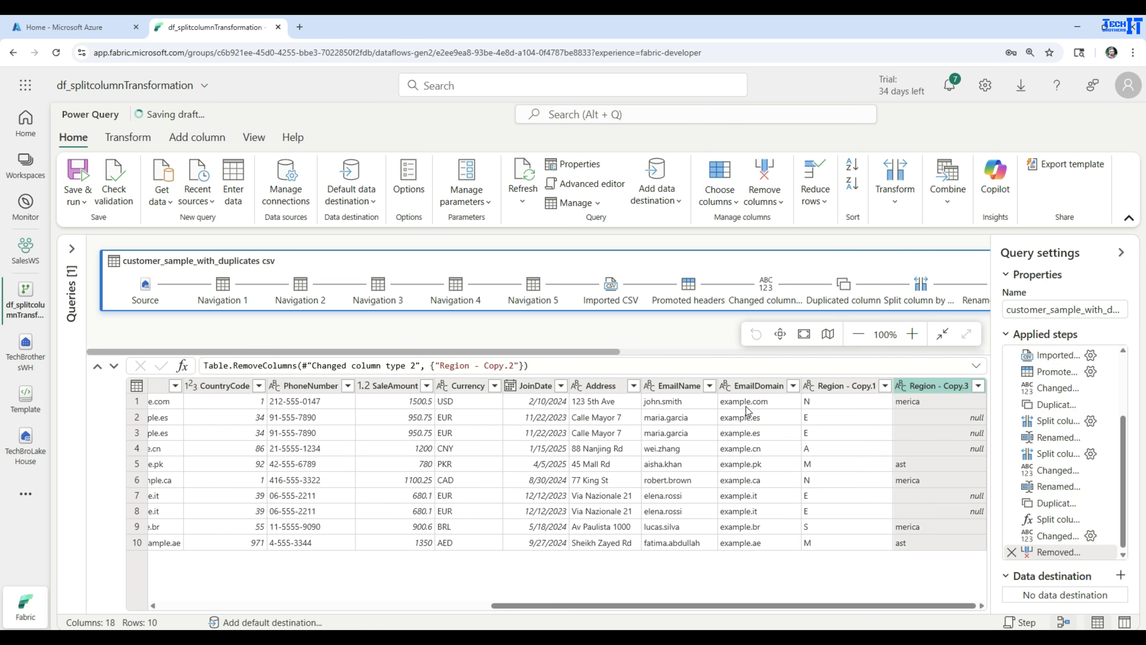
{"action": "right_click", "coordinate": [930, 387]}
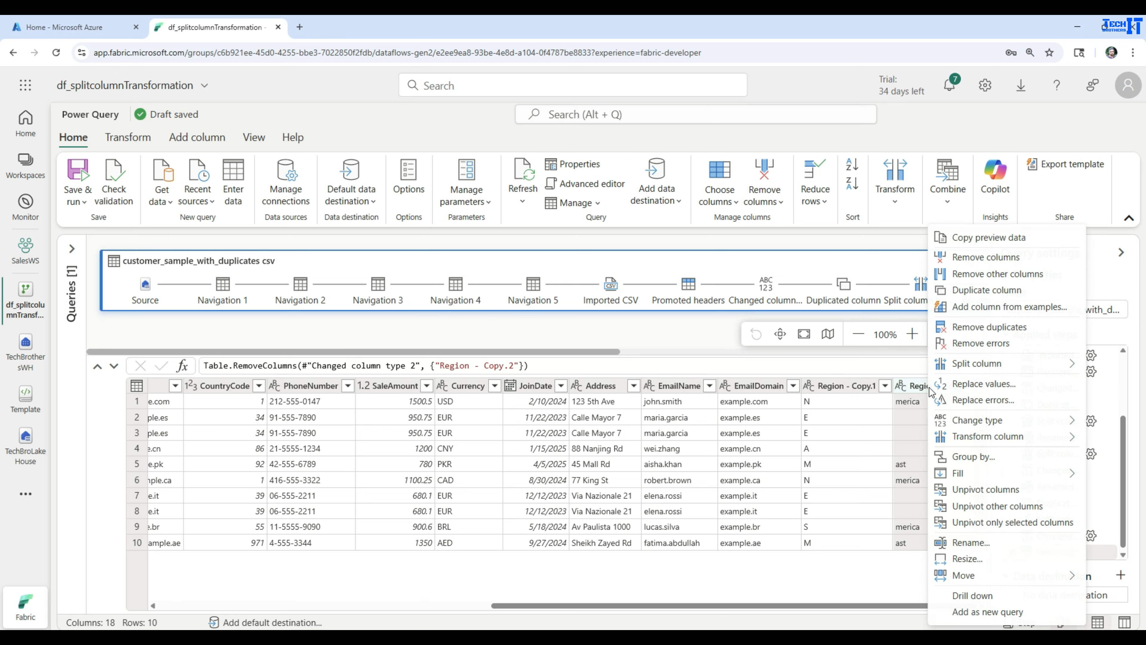
{"action": "left_click", "coordinate": [969, 262]}
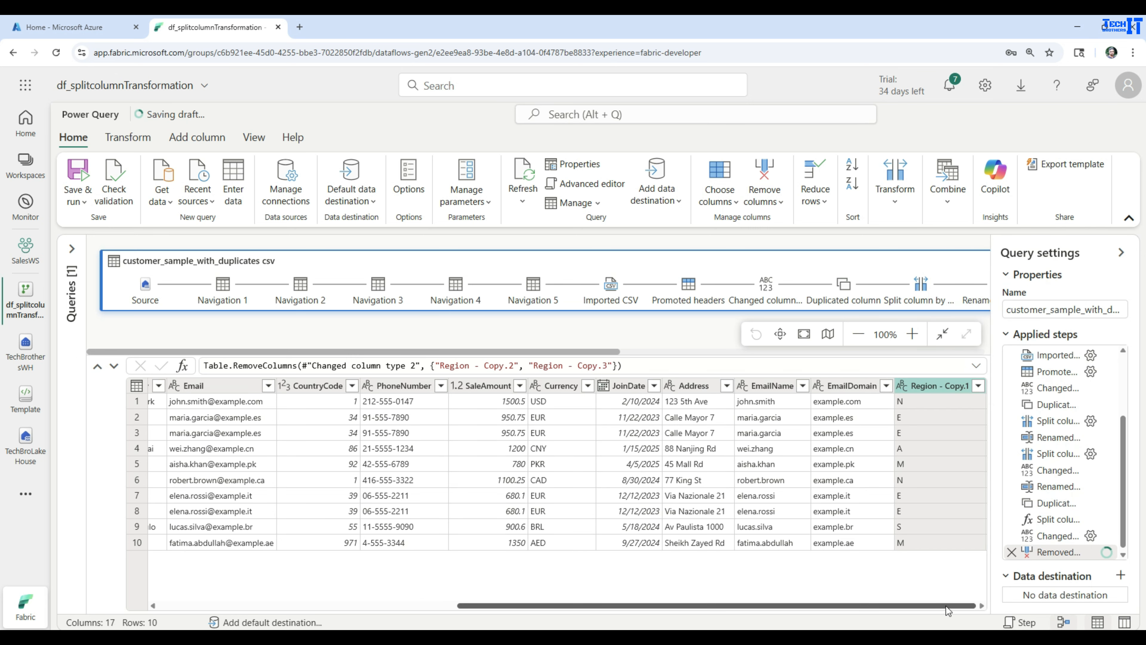
- Begin renaming Region - Copy.1 by typing RegionCode into its header
{"action": "left_click", "coordinate": [928, 390]}
{"action": "double_click", "coordinate": [928, 389]}
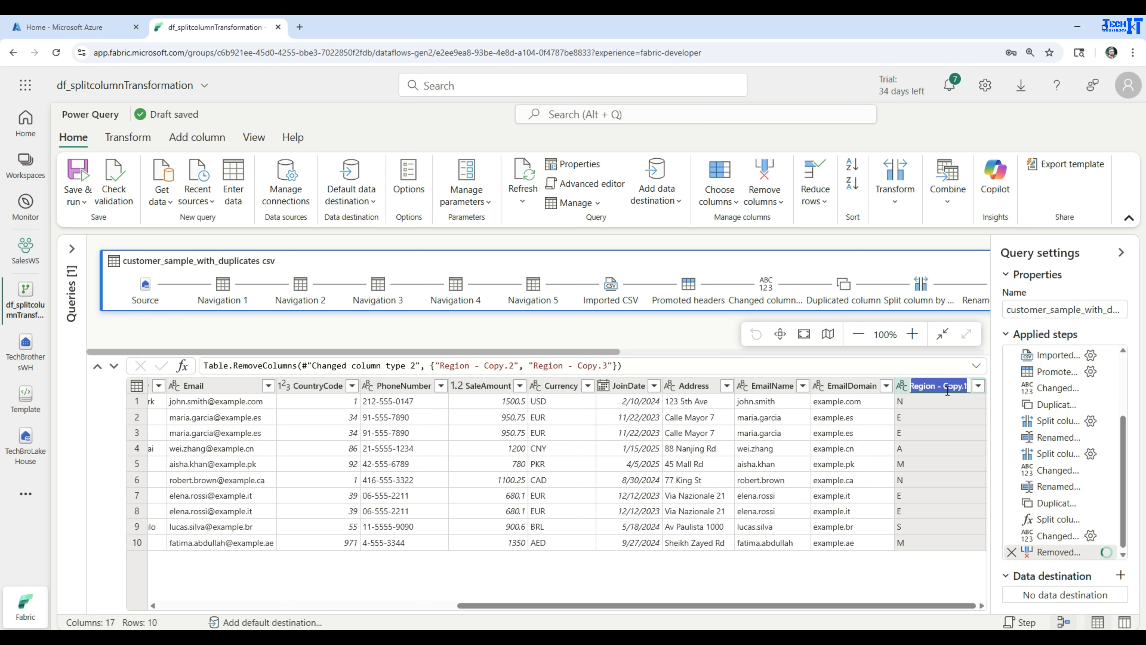
{"action": "type", "text": "RegionCode"}
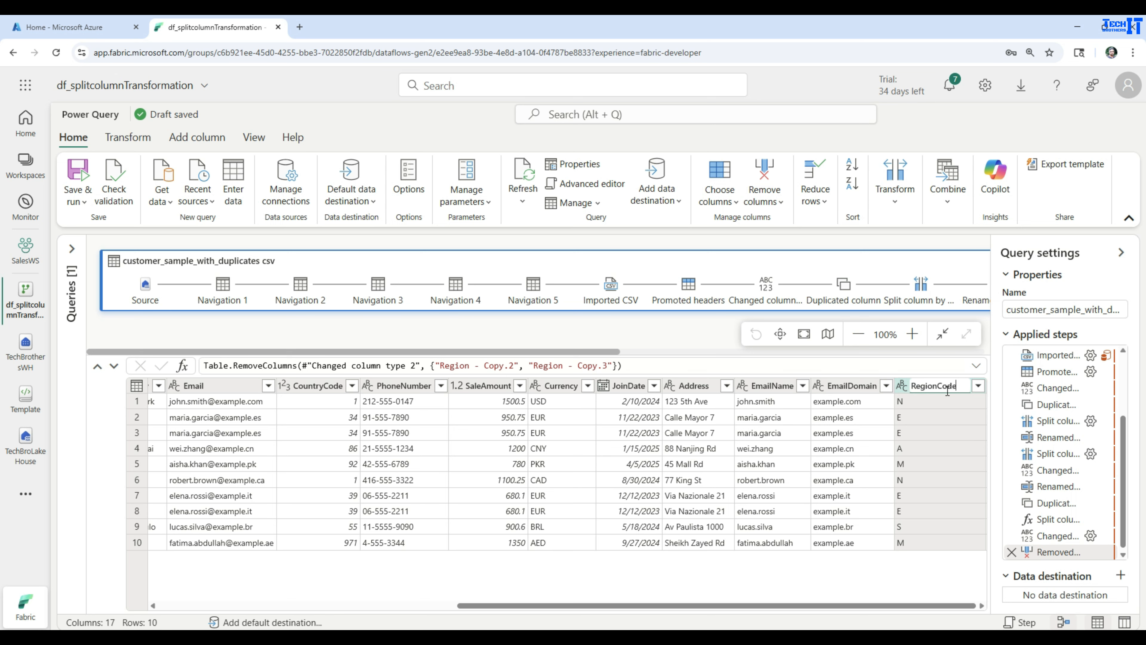
- Commit the RegionCode header name and scroll the table back to the left
{"action": "key", "text": "Return"}
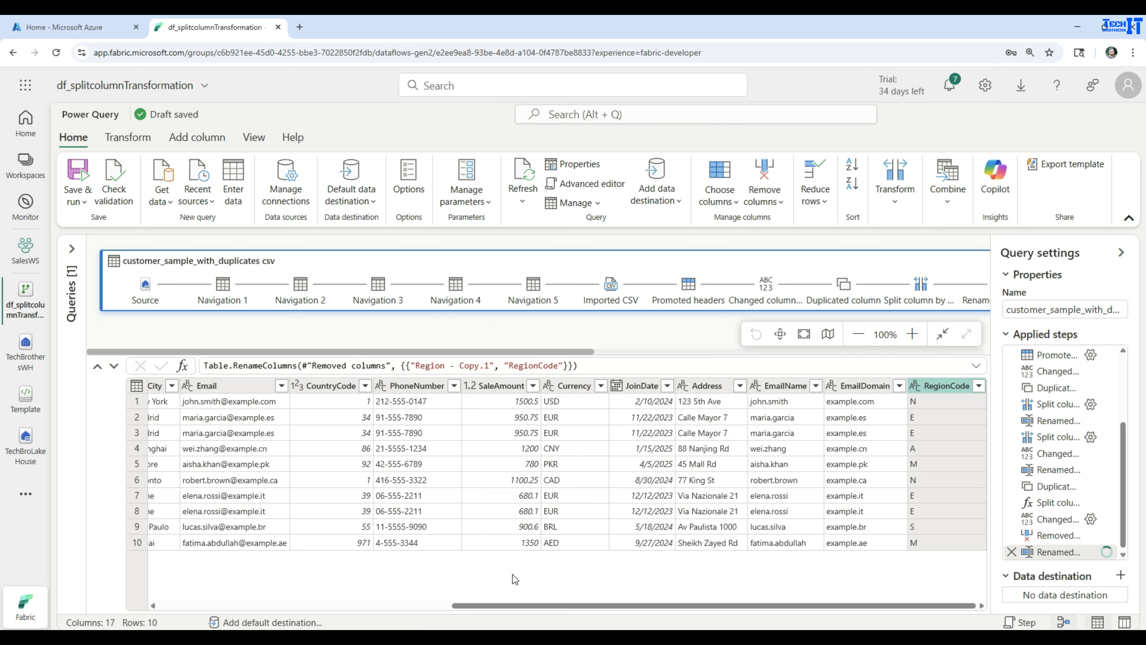
{"action": "scroll", "coordinate": [512, 574], "scroll_direction": "left", "scroll_amount": 2}
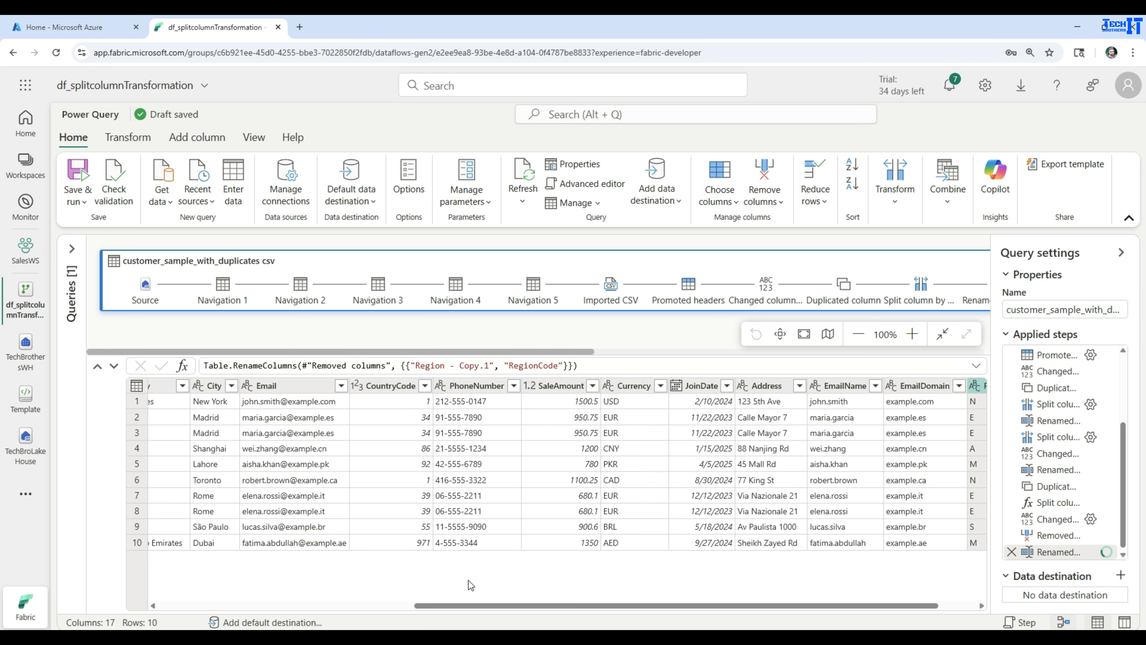
{"action": "left_click_drag", "start_coordinate": [455, 606], "coordinate": [204, 595]}
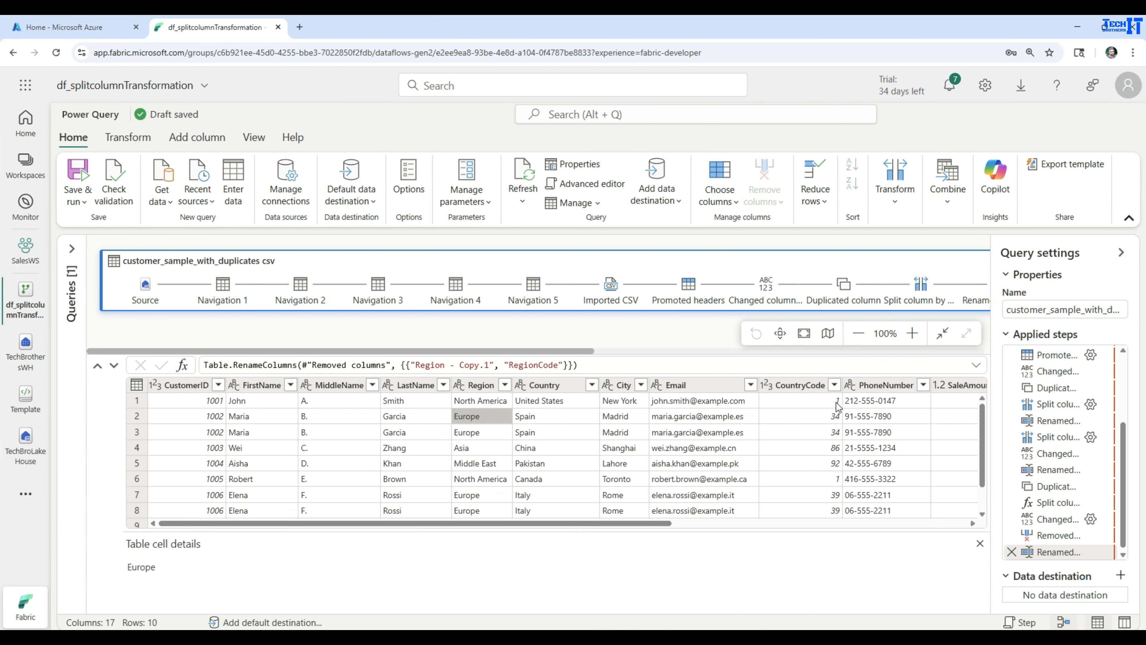
- Inspect the PhoneNumber values in the first and second rows
{"action": "left_click", "coordinate": [860, 402]}
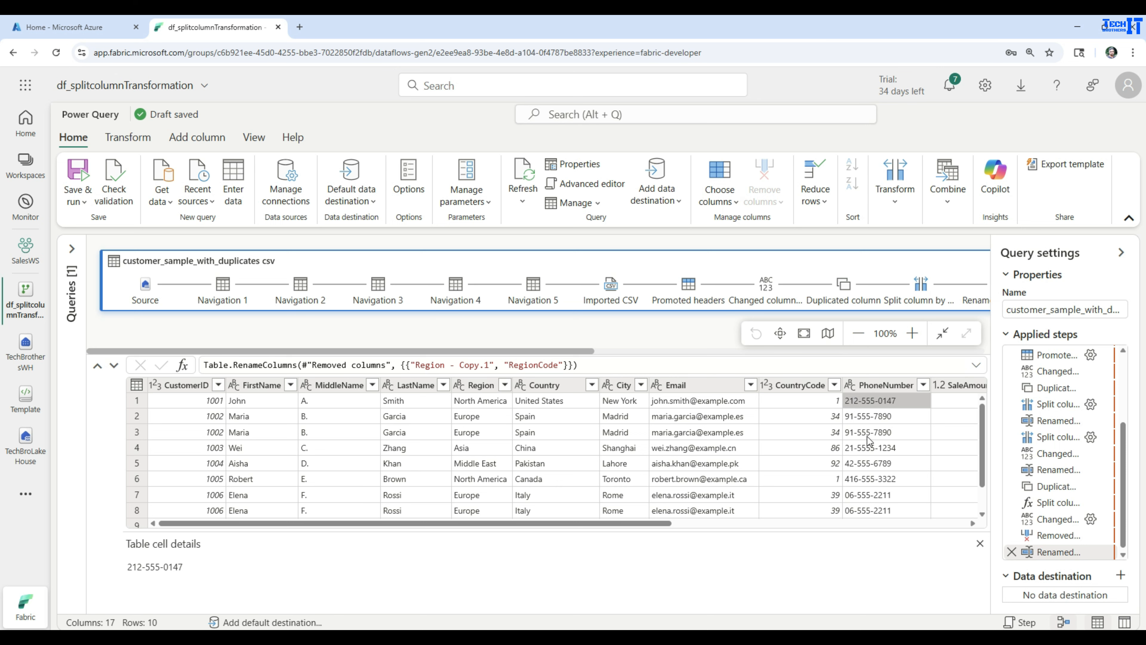
{"action": "left_click", "coordinate": [855, 401]}
{"action": "left_click", "coordinate": [860, 415]}
{"action": "left_click", "coordinate": [872, 403]}
- Split PhoneNumber by custom delimiter '-' at each occurrence into rows, expanding to 30 rows
{"action": "left_click", "coordinate": [858, 384]}
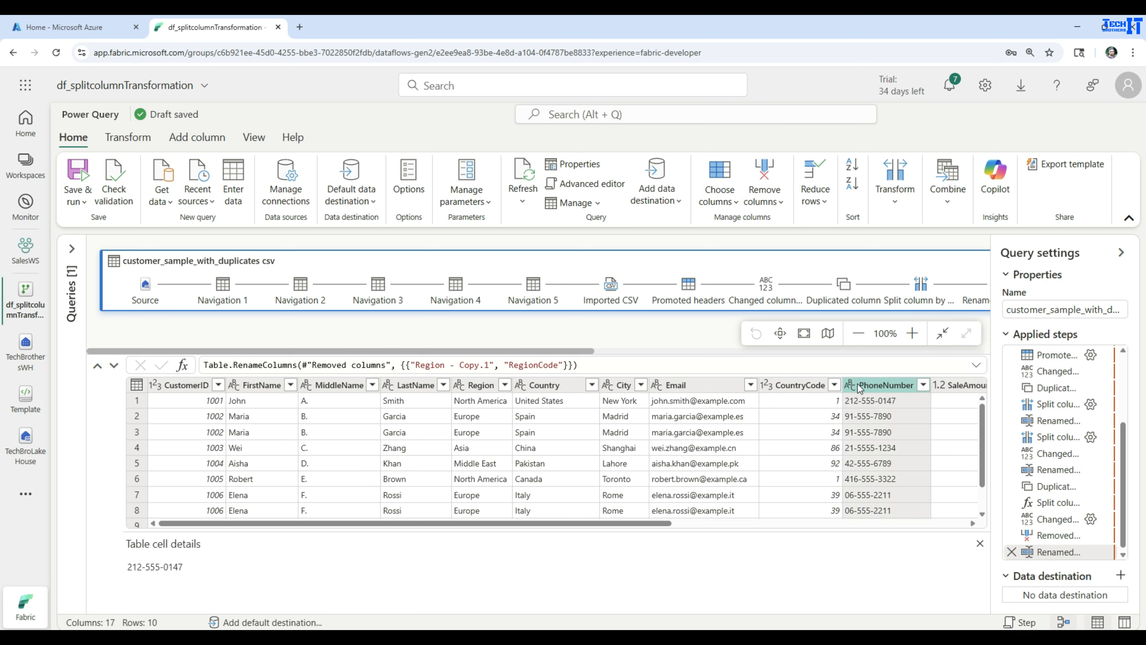
{"action": "left_click", "coordinate": [887, 211]}
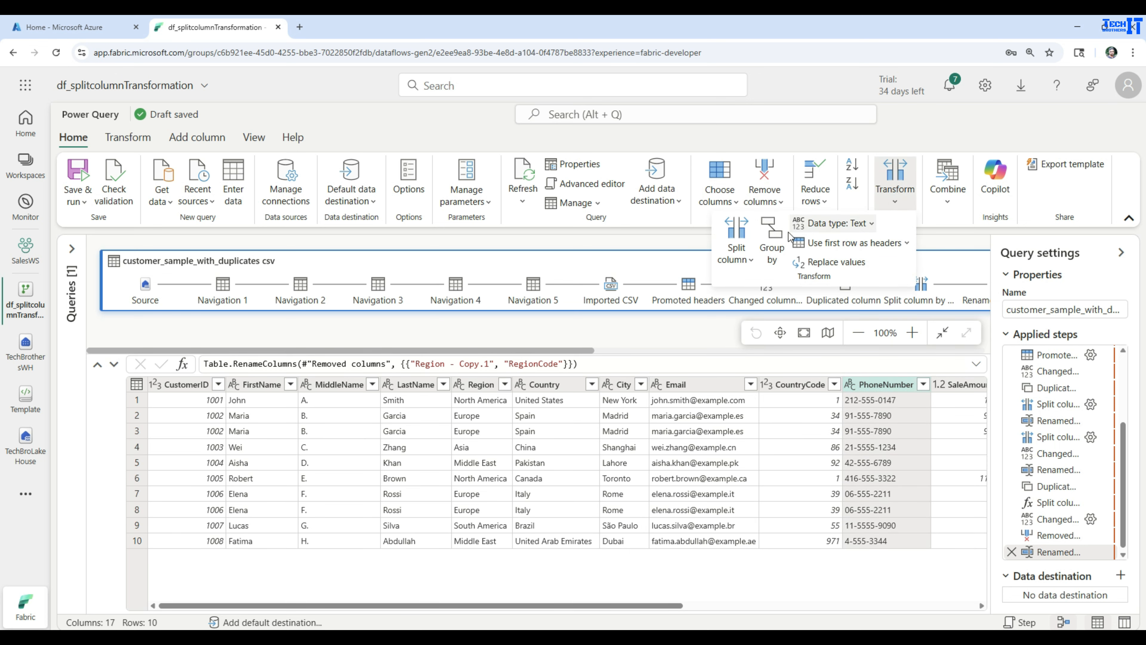
{"action": "left_click", "coordinate": [740, 252]}
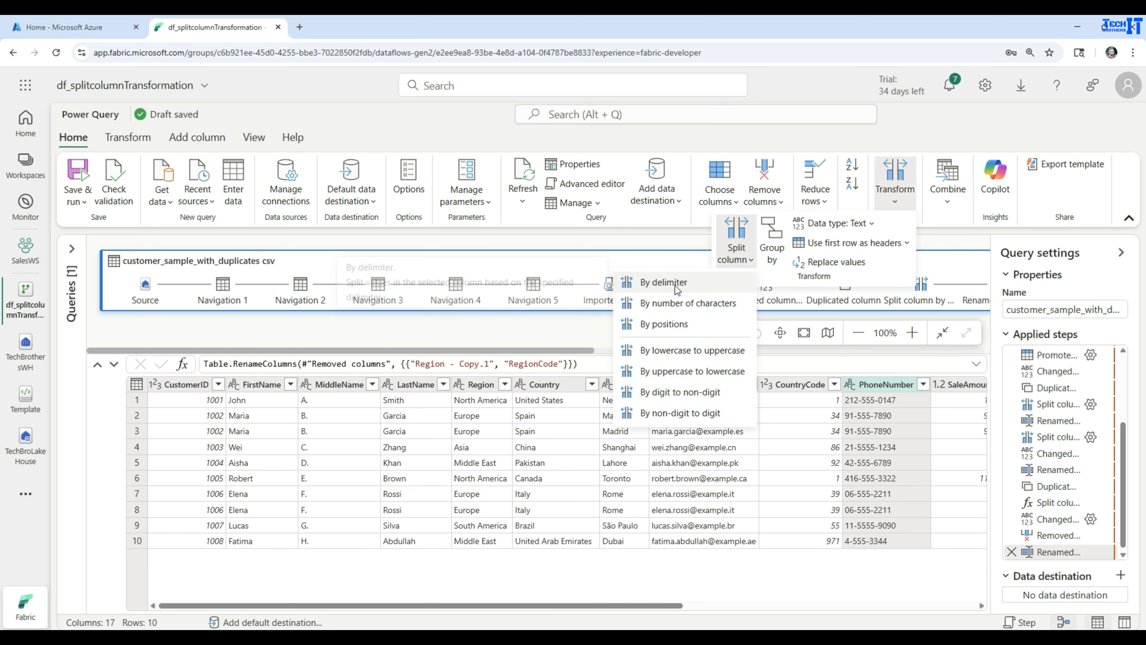
{"action": "left_click", "coordinate": [664, 282]}
{"action": "left_click", "coordinate": [529, 350]}
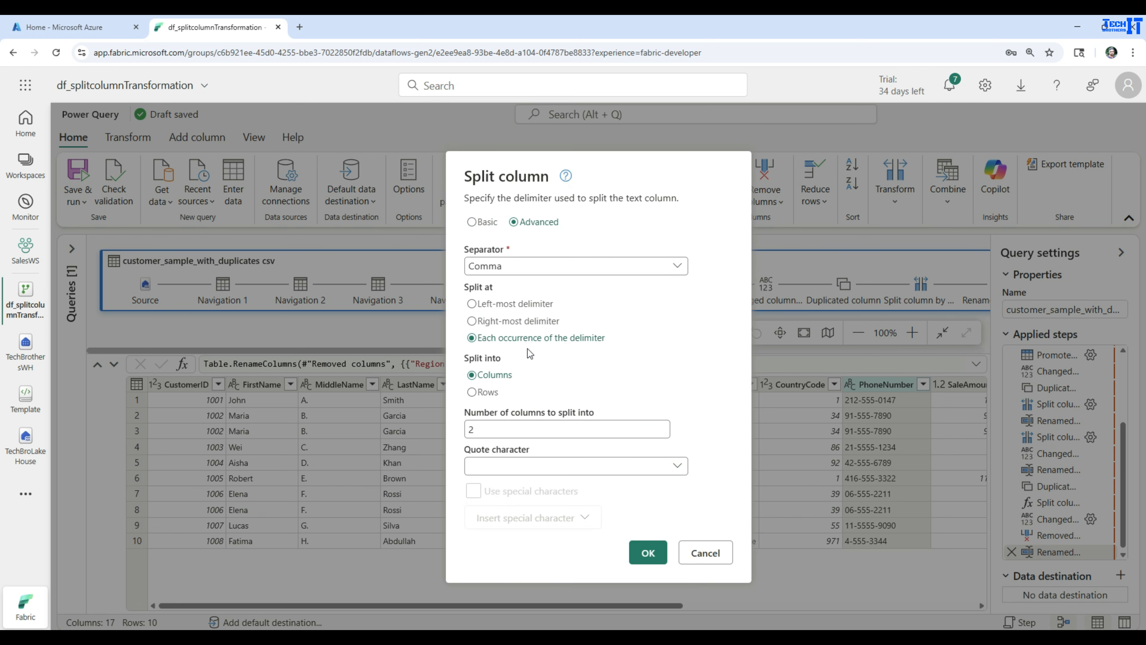
{"action": "left_click", "coordinate": [507, 266]}
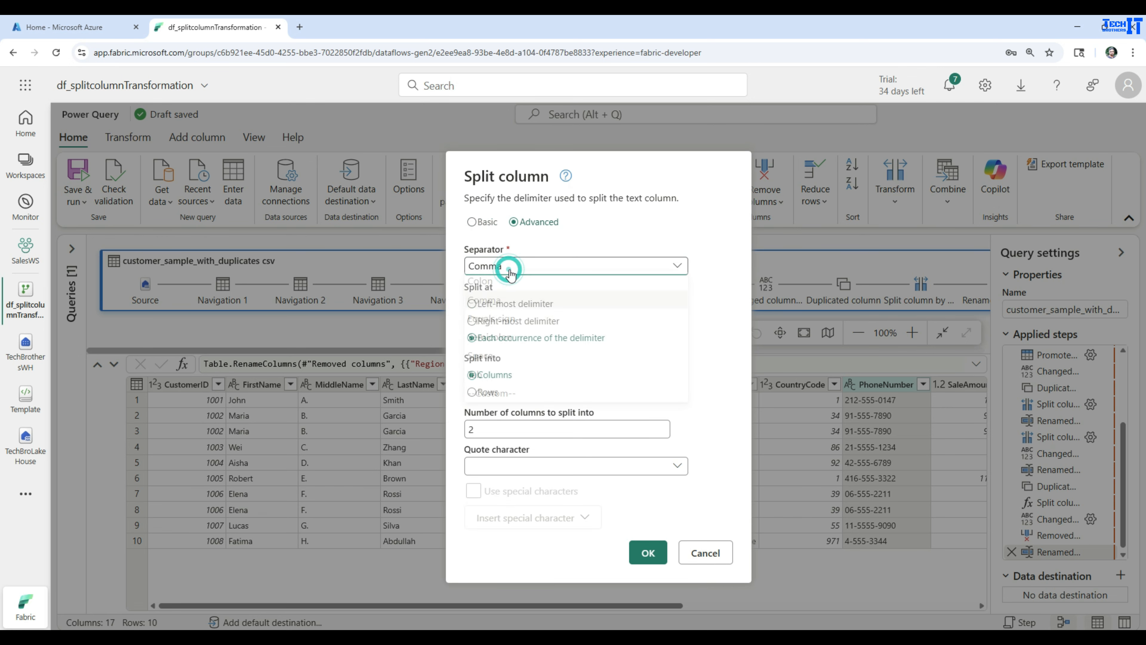
{"action": "left_click", "coordinate": [496, 398]}
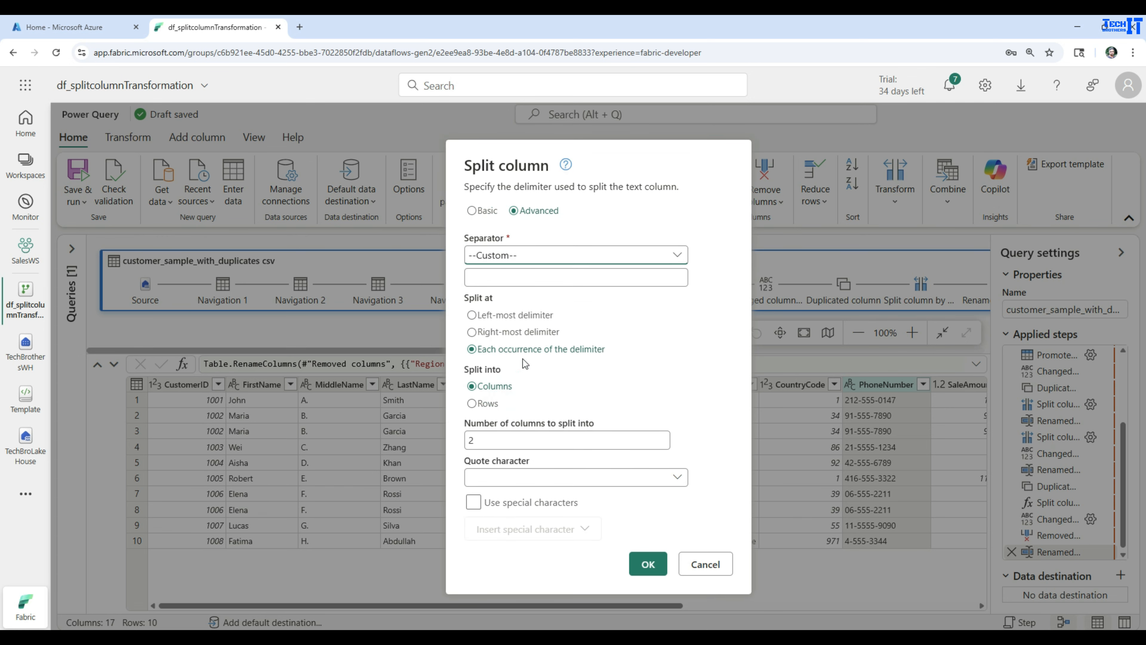
{"action": "left_click", "coordinate": [523, 278]}
{"action": "type", "text": "-"}
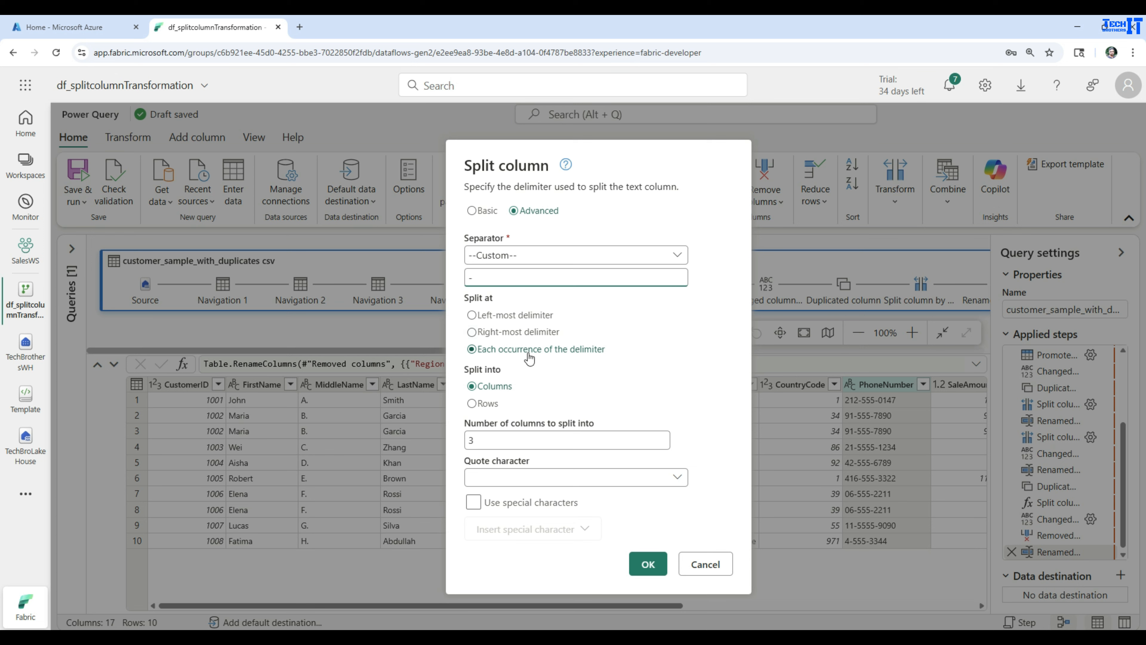
{"action": "left_click", "coordinate": [477, 408]}
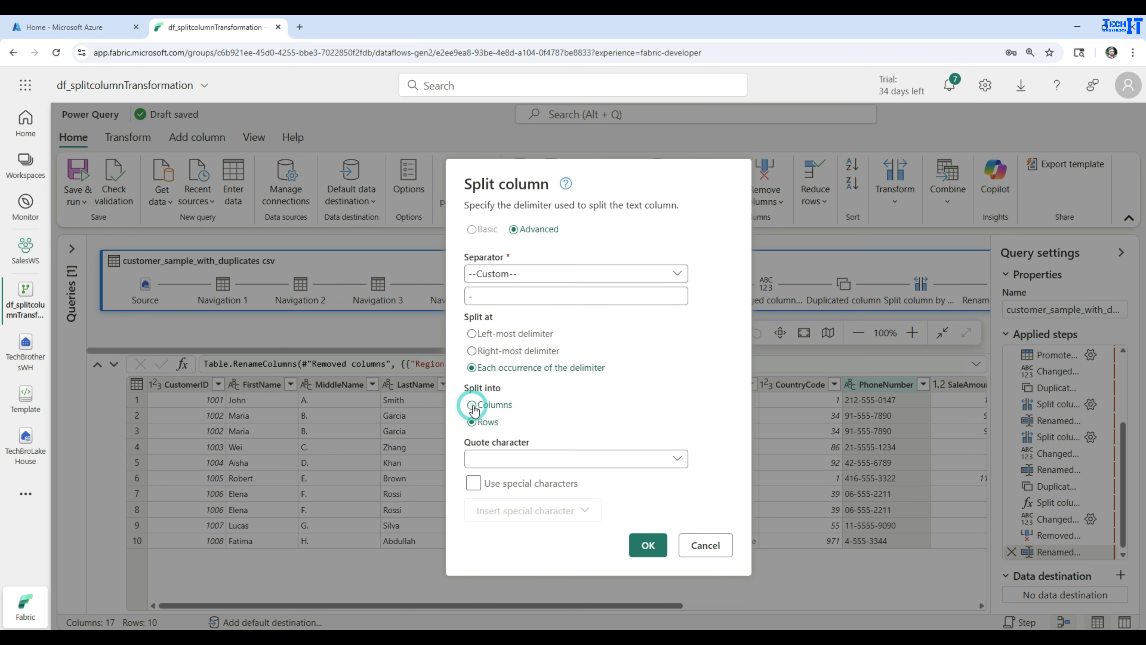
{"action": "left_click", "coordinate": [649, 547]}
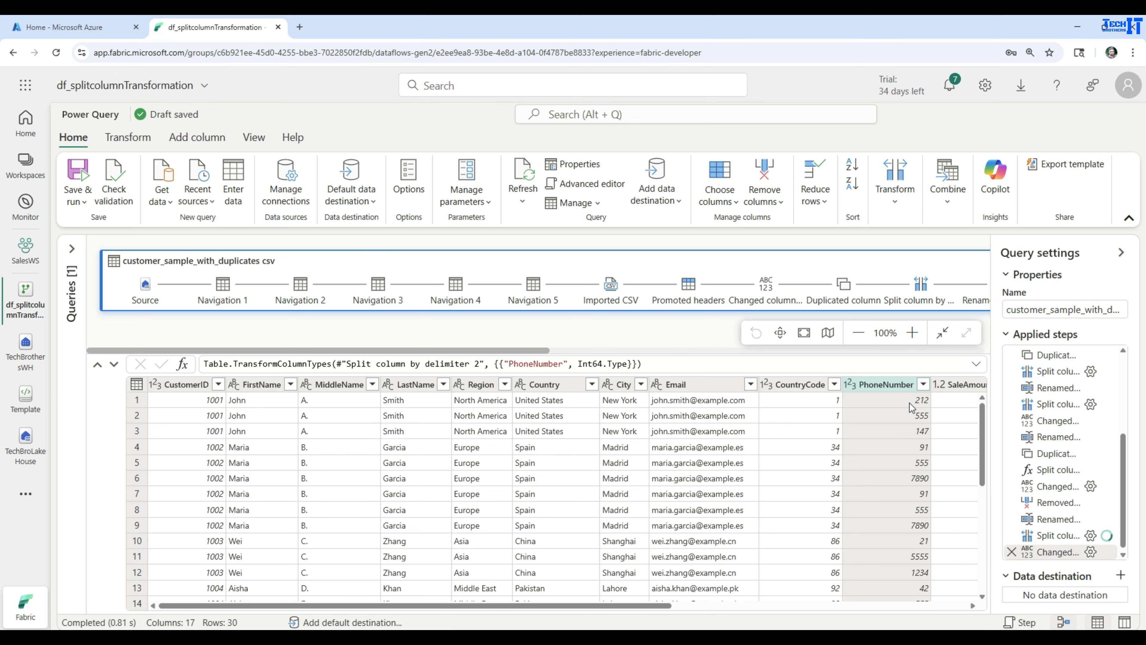
- After seeing phone parts like 147 lose their zeros, delete the trailing 'Changed column type' step
{"action": "left_click", "coordinate": [910, 415]}
{"action": "left_click", "coordinate": [912, 428]}
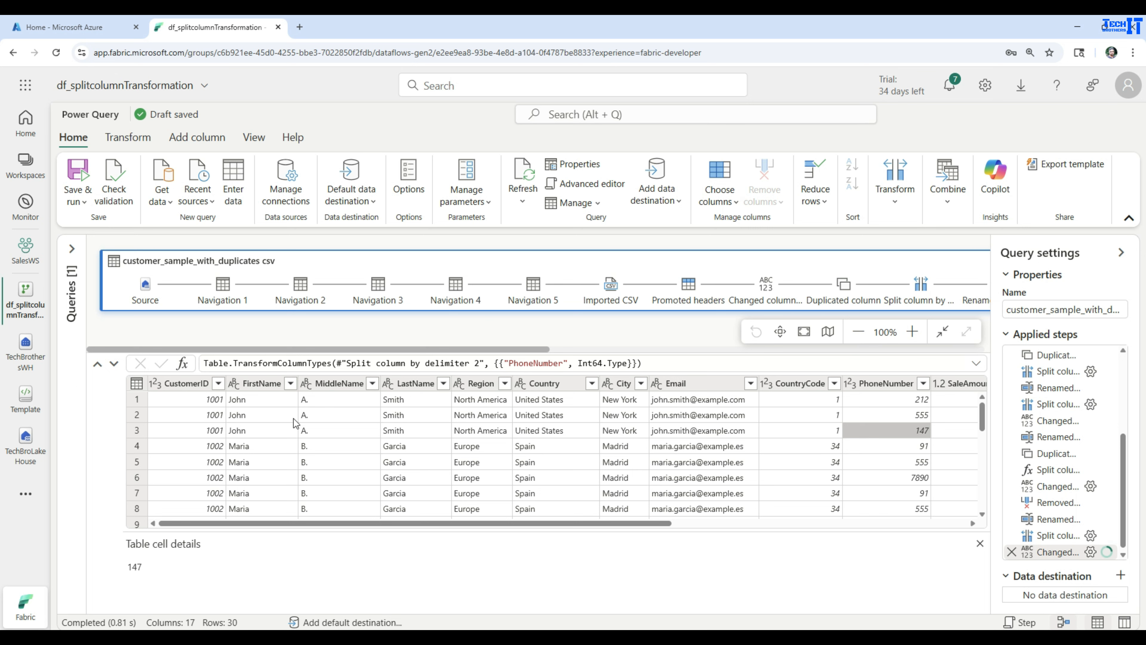
{"action": "left_click", "coordinate": [212, 400]}
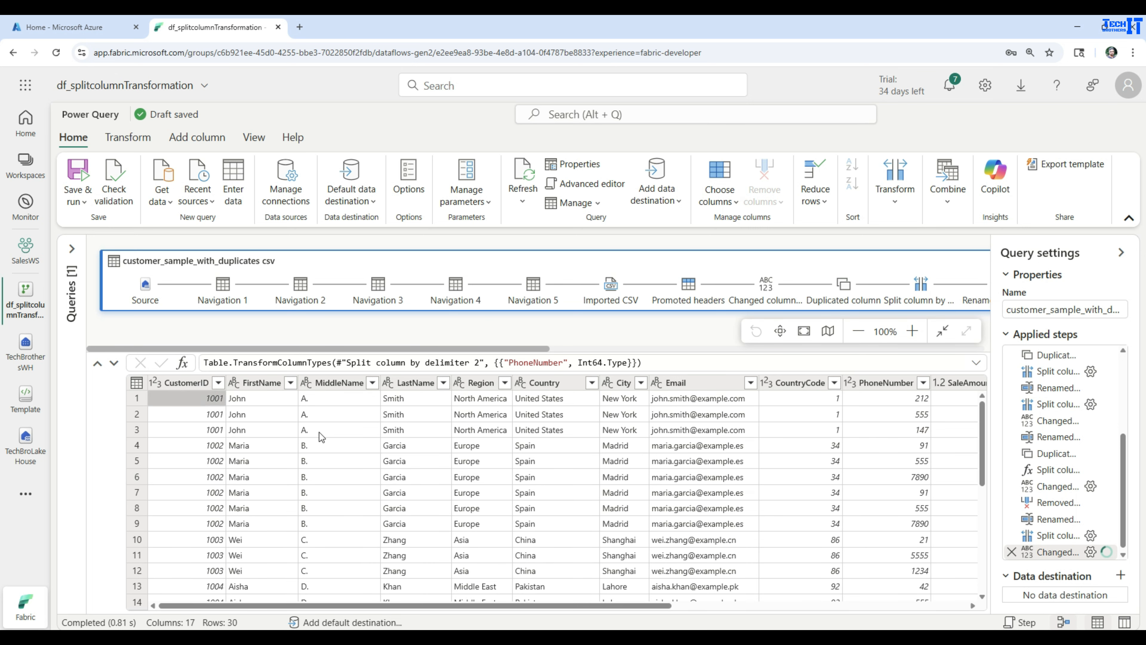
{"action": "left_click", "coordinate": [912, 417]}
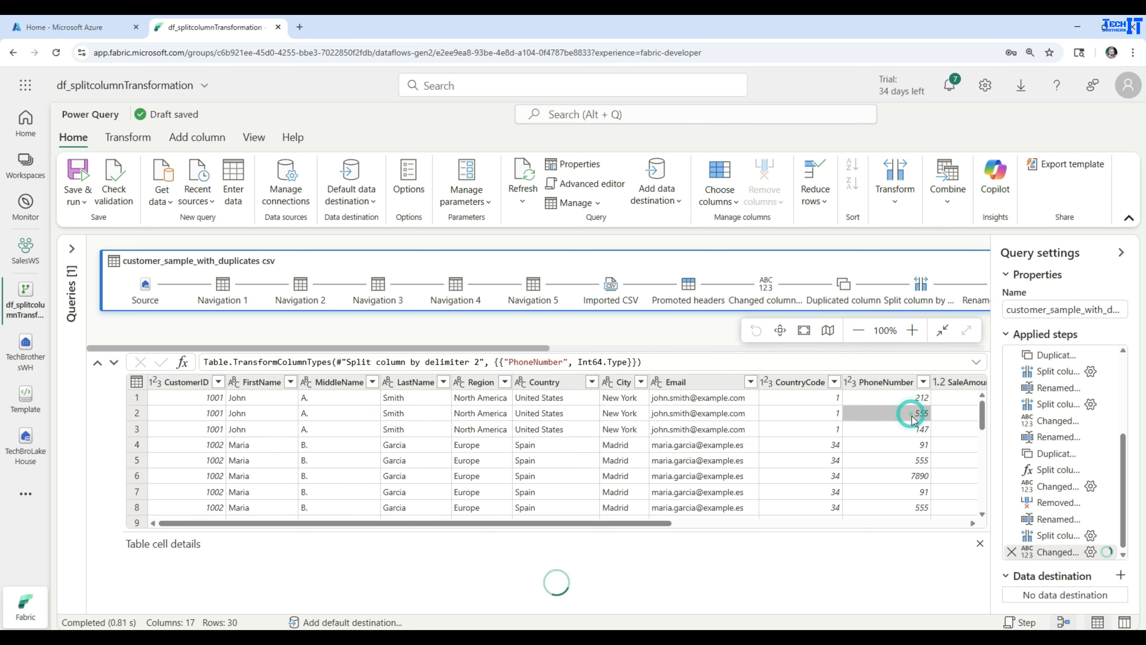
{"action": "left_click", "coordinate": [916, 431]}
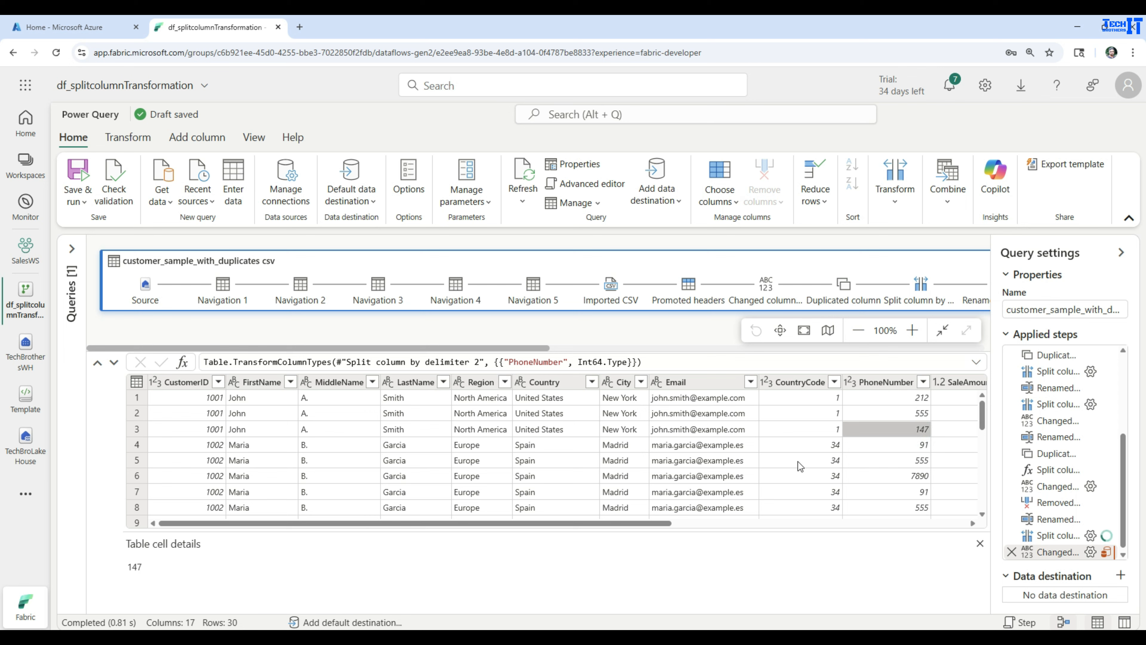
{"action": "left_click_drag", "start_coordinate": [632, 523], "coordinate": [873, 528]}
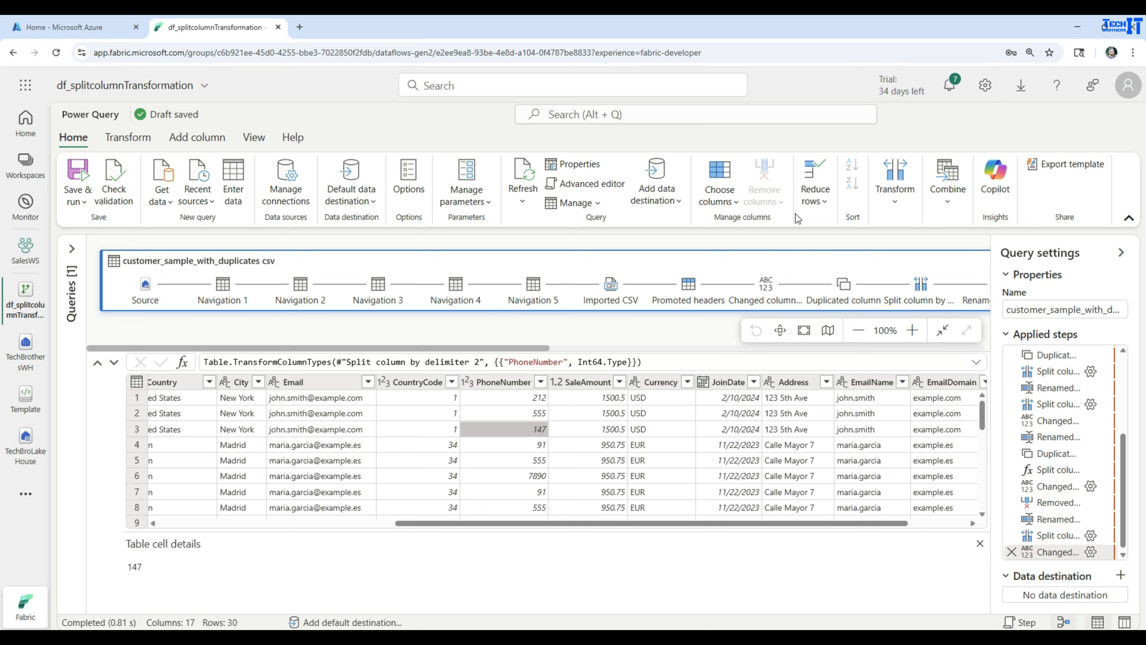
{"action": "left_click", "coordinate": [1011, 552]}
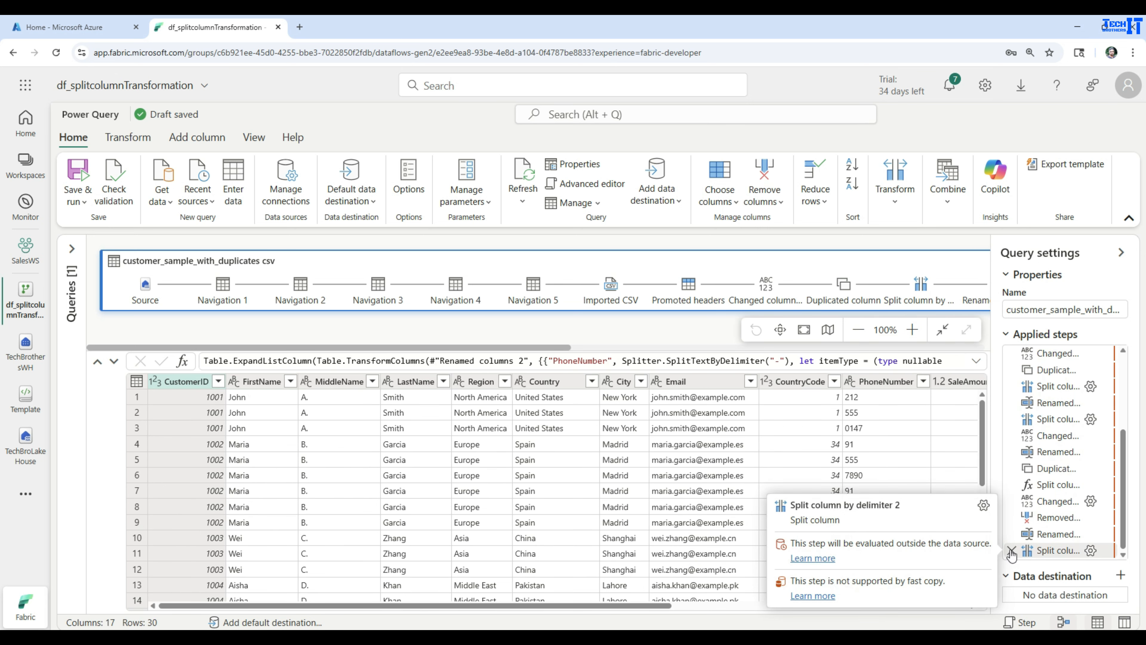
- Delete the 'Split column by delimiter 2' step to restore 10 rows, then select the Address column
{"action": "left_click", "coordinate": [1011, 551]}
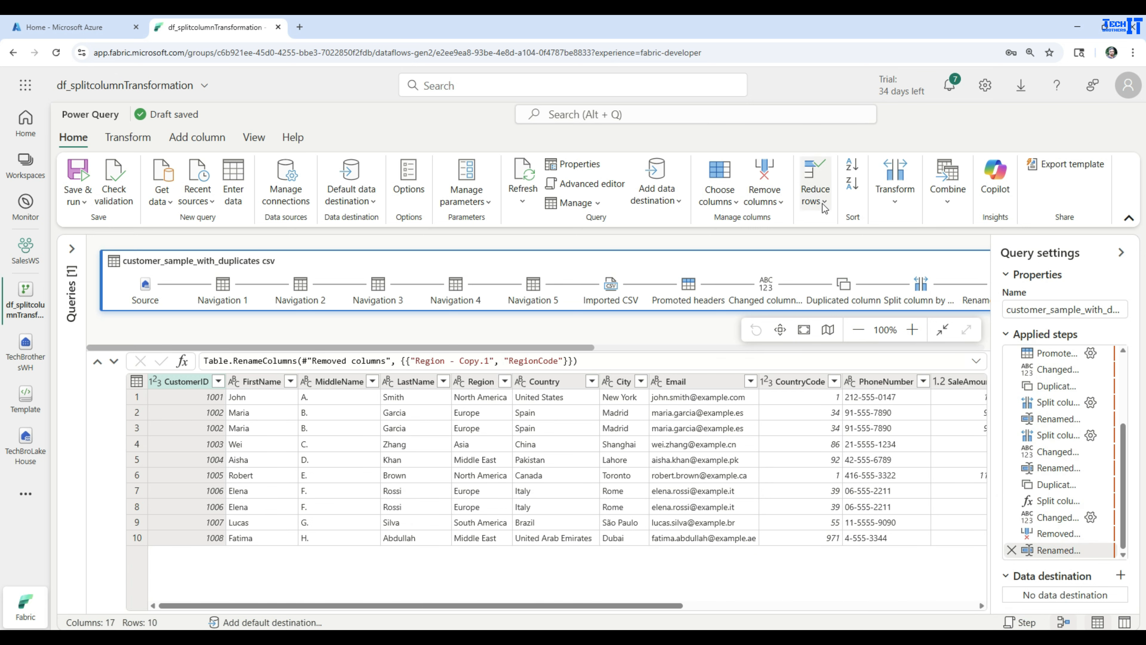
{"action": "left_click", "coordinate": [885, 206]}
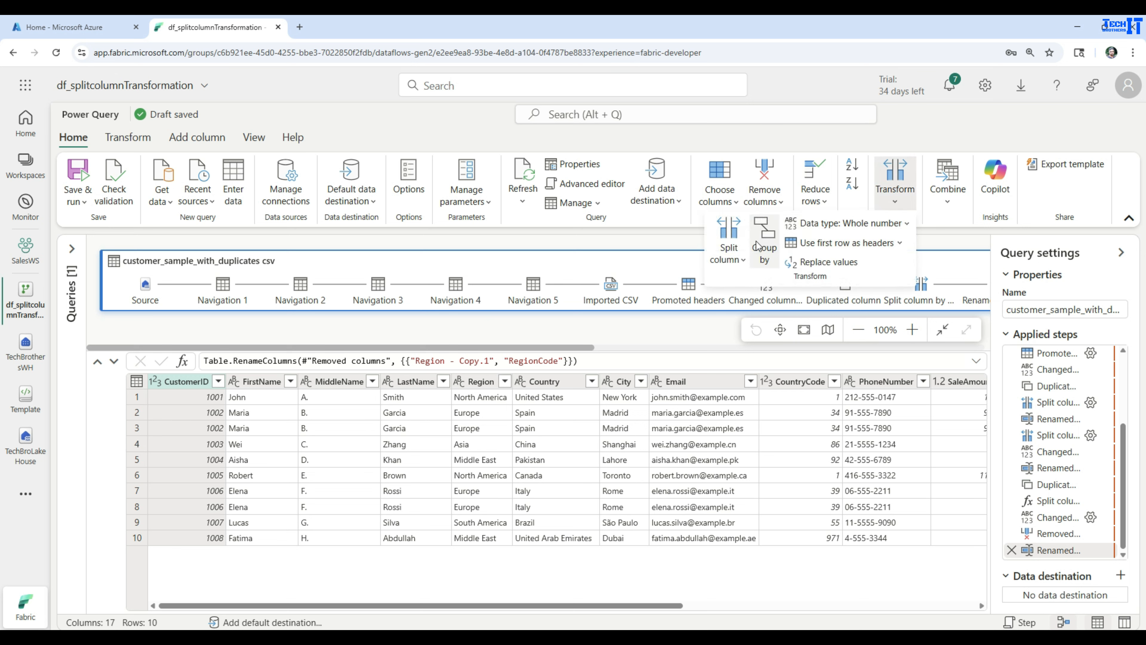
{"action": "left_click", "coordinate": [742, 262]}
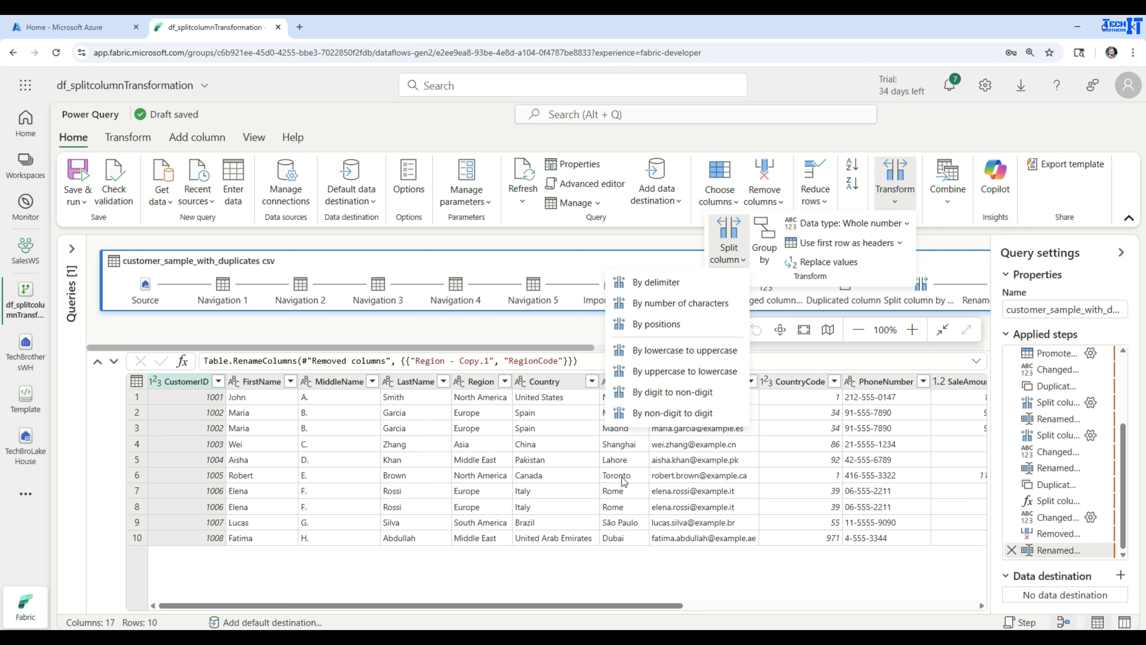
{"action": "left_click", "coordinate": [553, 493]}
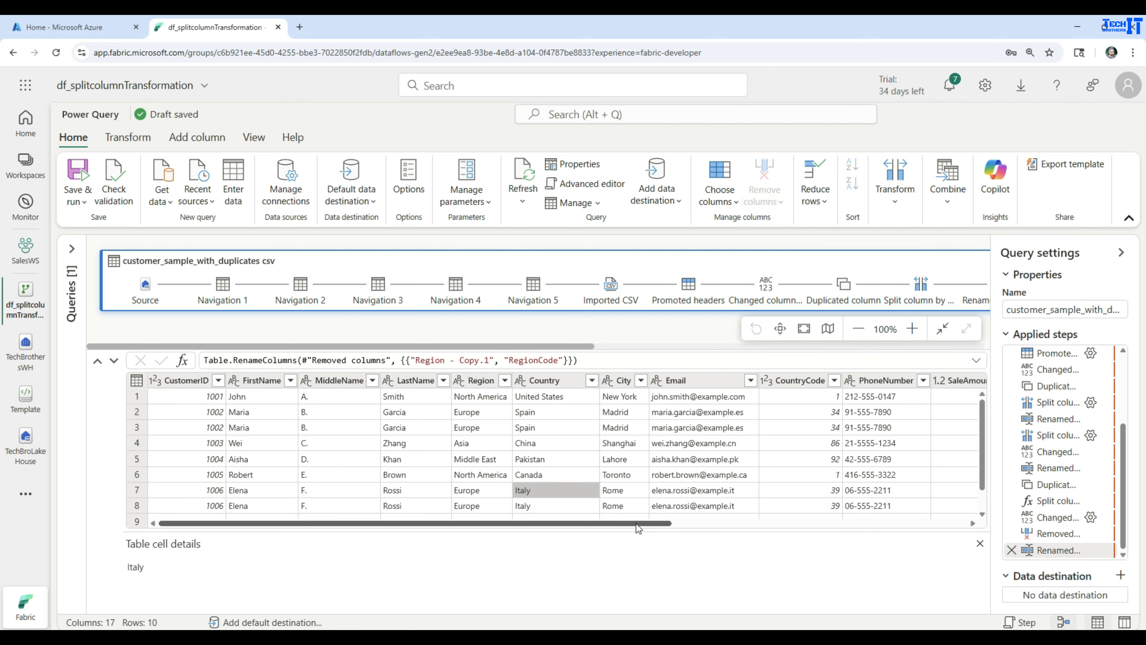
{"action": "left_click_drag", "start_coordinate": [635, 524], "coordinate": [848, 521]}
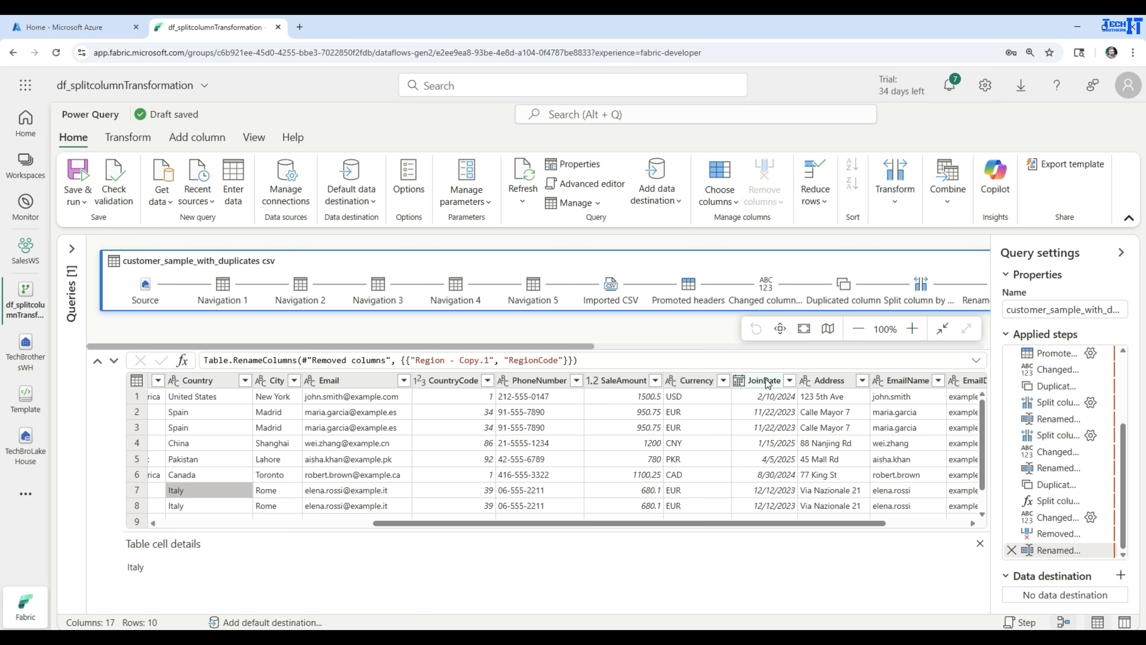
{"action": "left_click", "coordinate": [834, 385]}
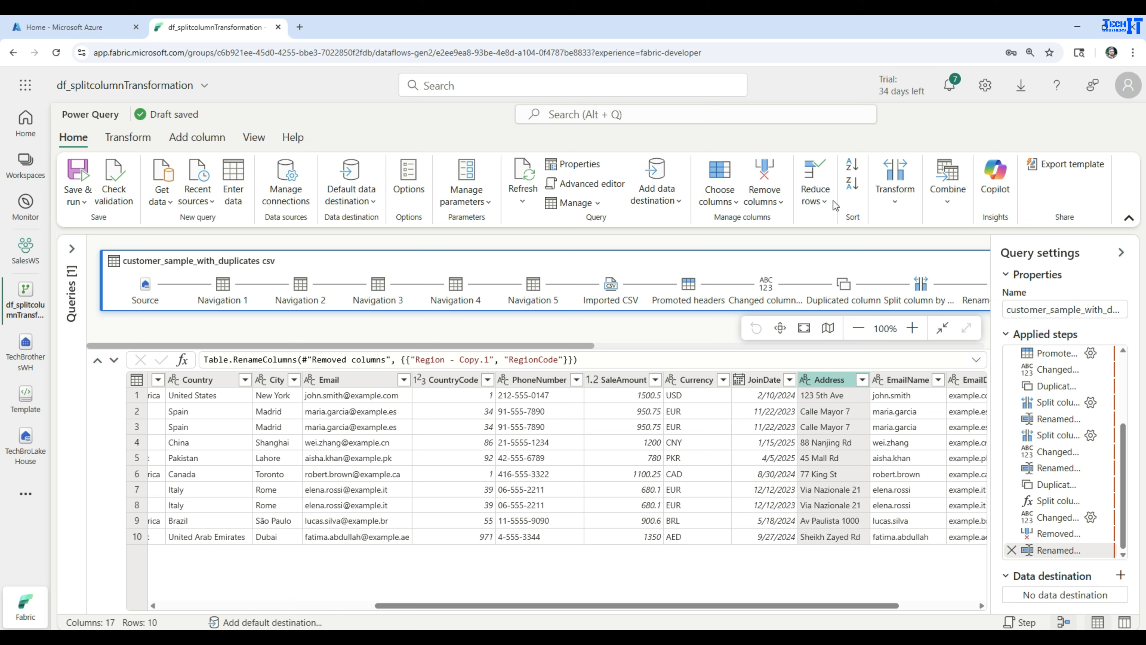
- Apply Split column 'By digit to non-digit' to Address, producing Address.1–3 and 19 columns
{"action": "left_click", "coordinate": [896, 196]}
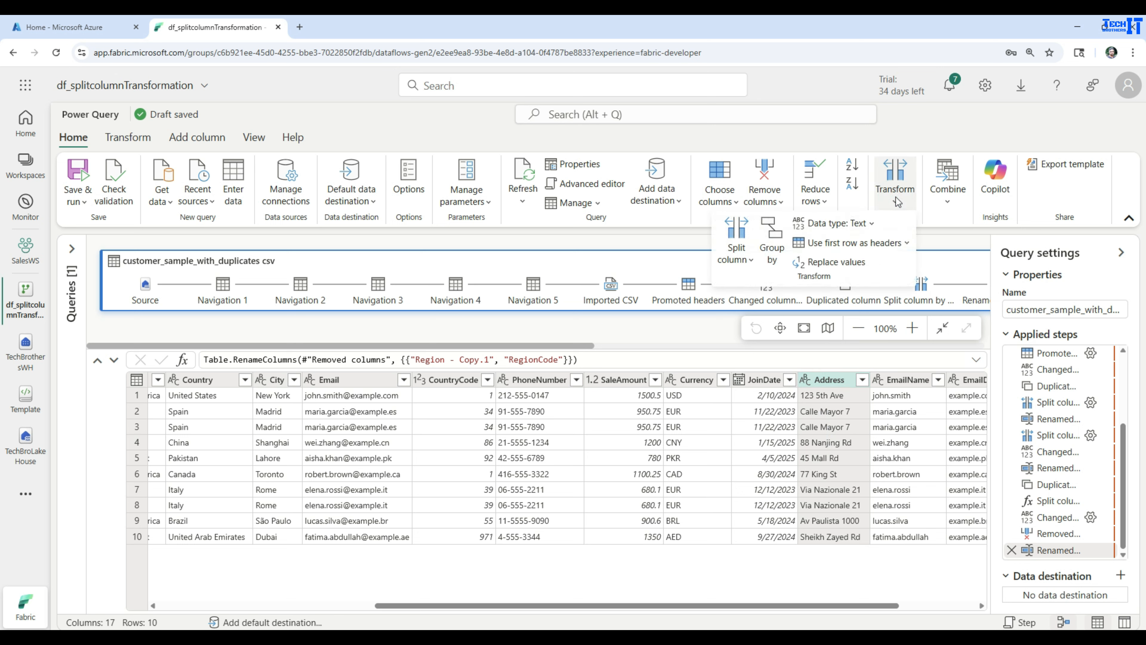
{"action": "left_click", "coordinate": [749, 260]}
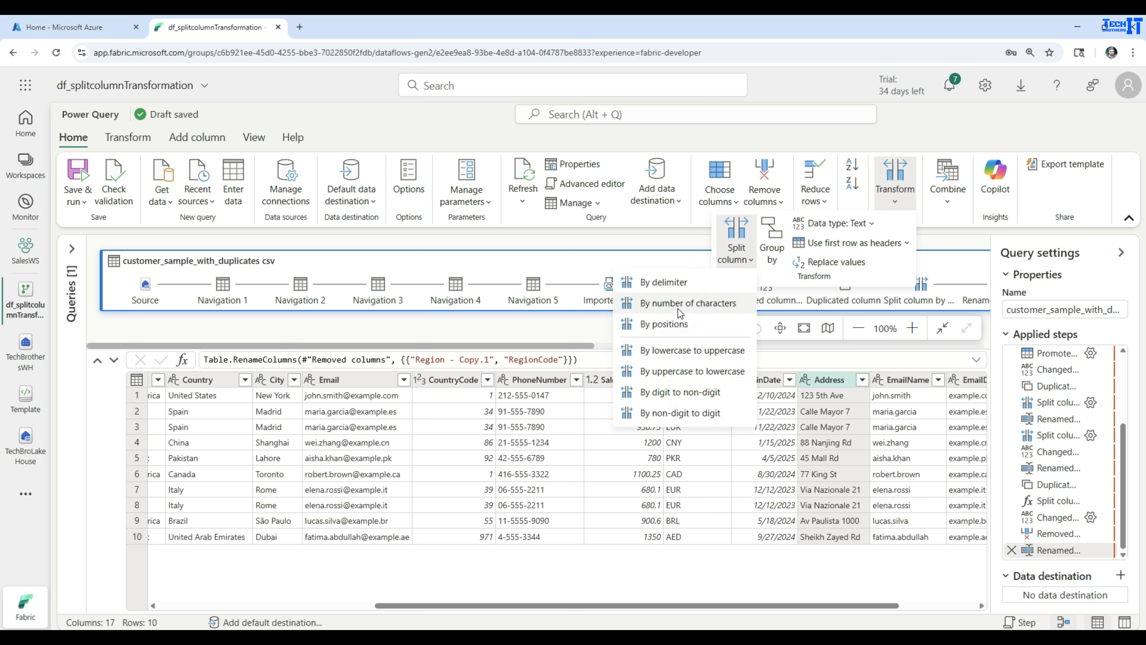
{"action": "left_click", "coordinate": [679, 392]}
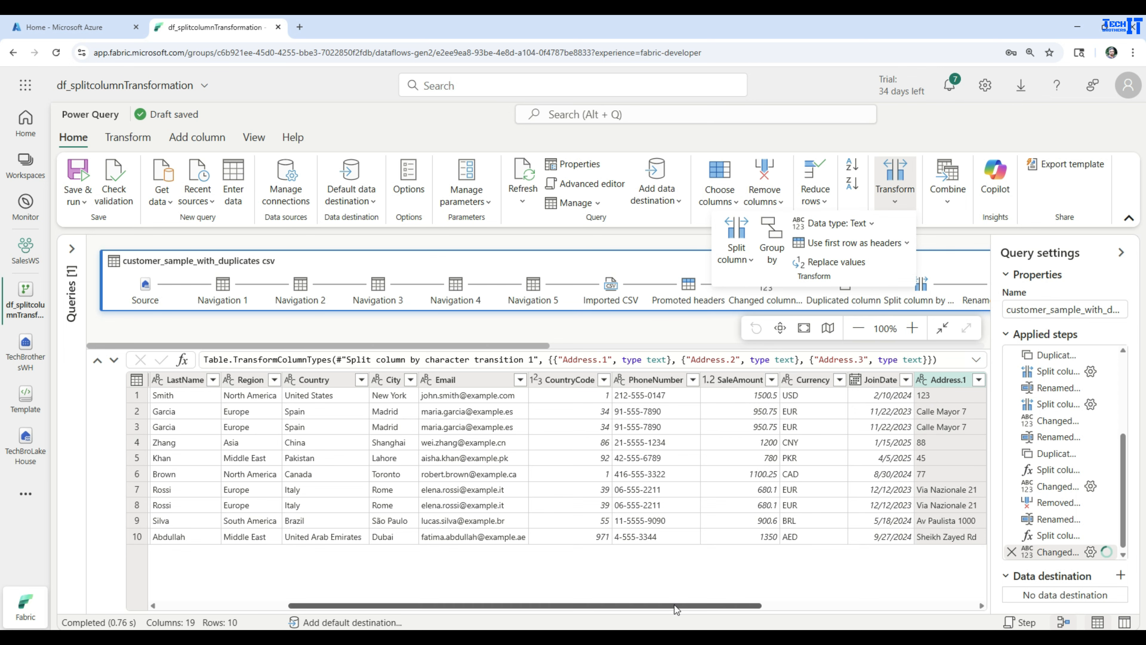
- Review the Address.1–3 values, then delete the trailing 'Changed column type' step
{"action": "left_click_drag", "start_coordinate": [689, 605], "coordinate": [909, 607]}
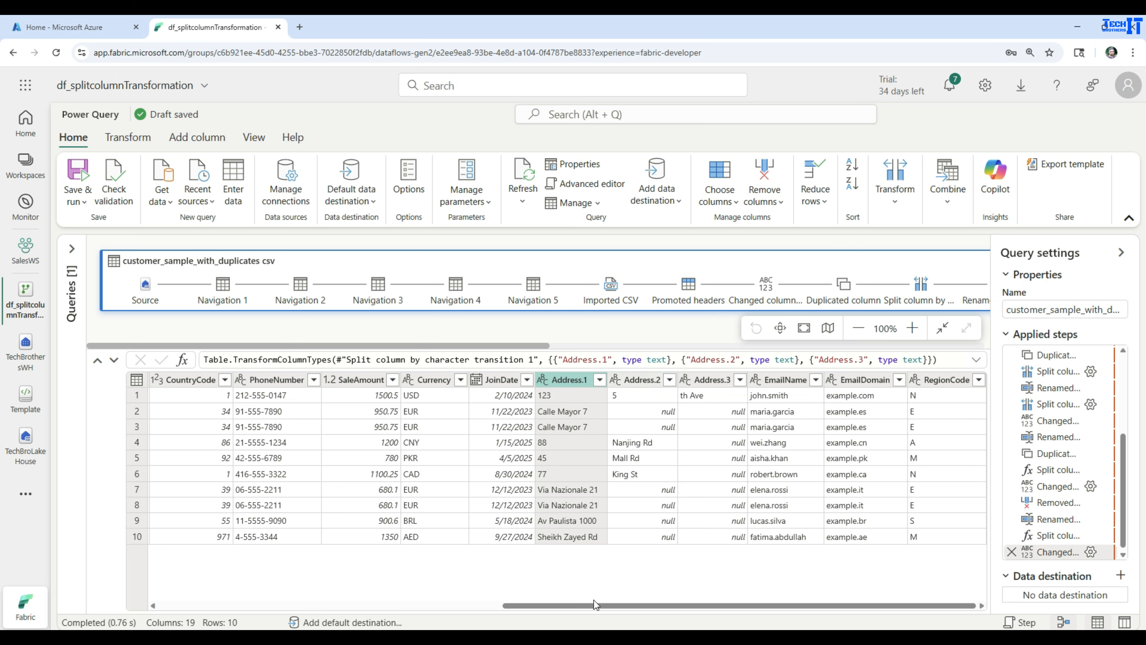
{"action": "left_click", "coordinate": [649, 491]}
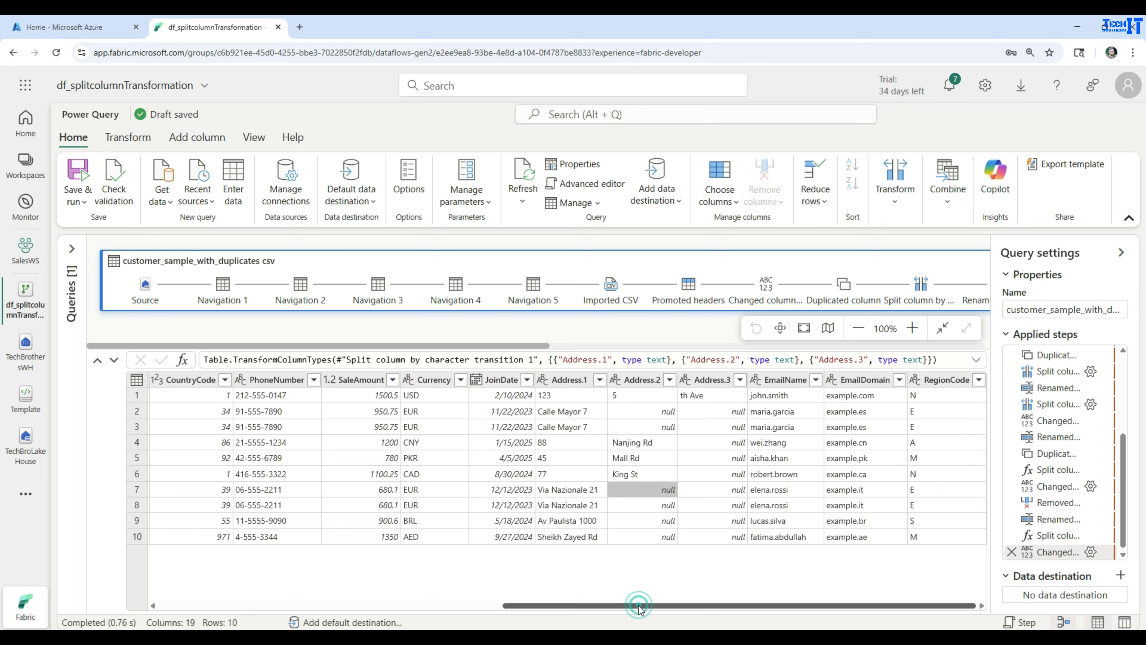
{"action": "mouse_move", "coordinate": [637, 605]}
{"action": "left_mouse_down"}
{"action": "mouse_move", "coordinate": [460, 604]}
{"action": "mouse_move", "coordinate": [641, 603]}
{"action": "left_mouse_up"}
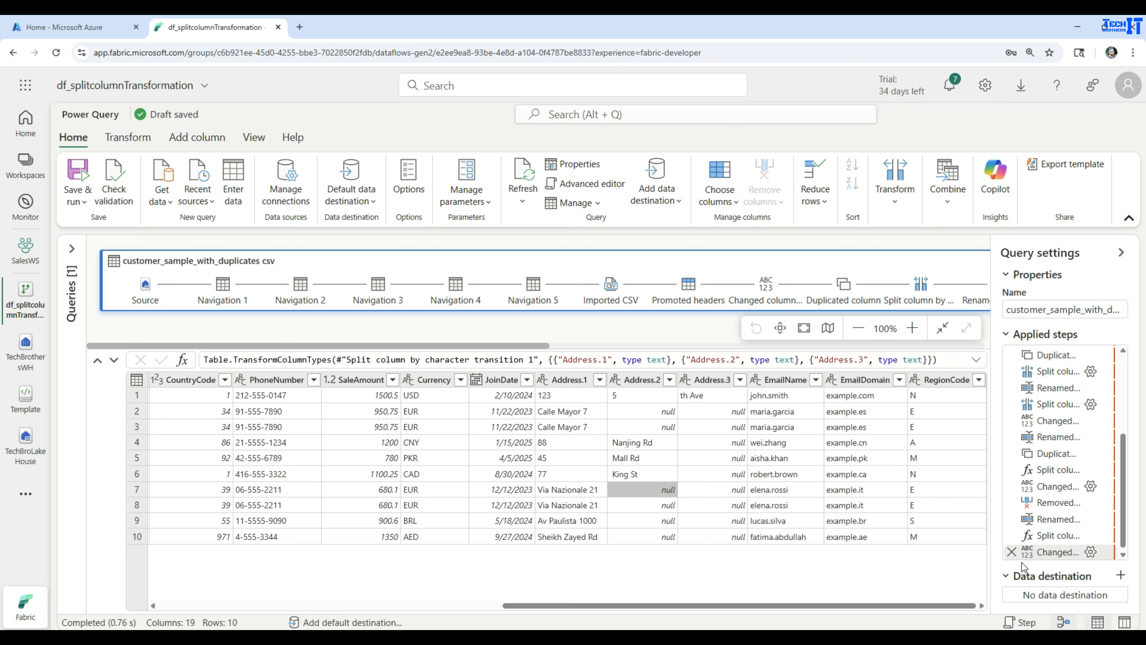
{"action": "left_click", "coordinate": [1011, 552]}
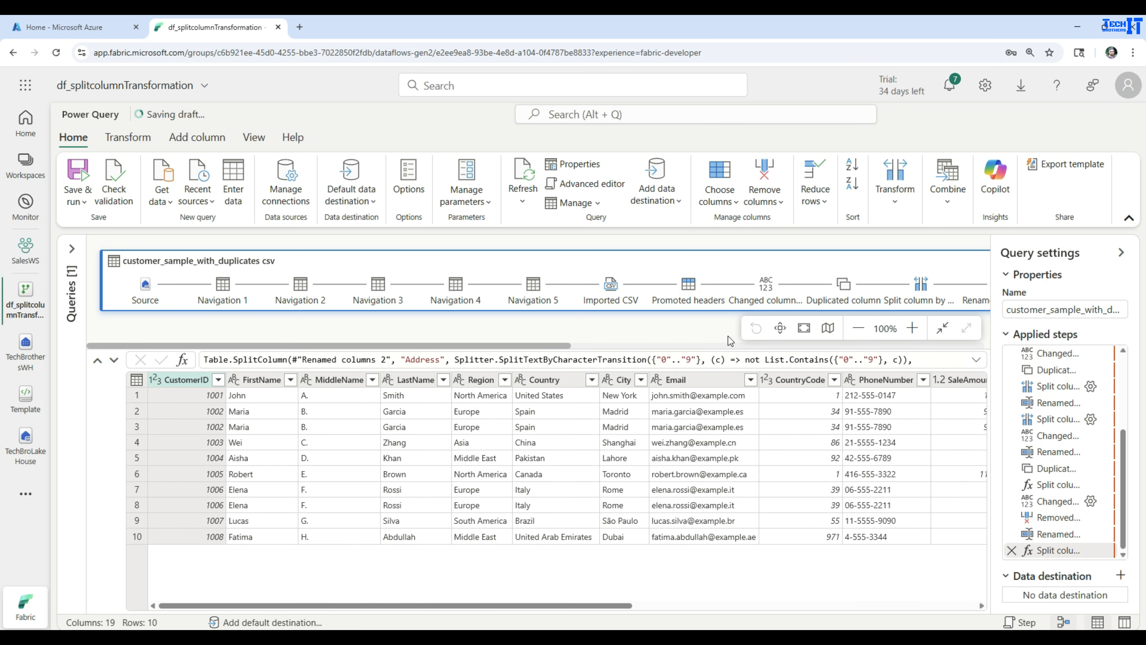
- Select the Address split step to view its formula, then show the Split column options
{"action": "left_click", "coordinate": [719, 360]}
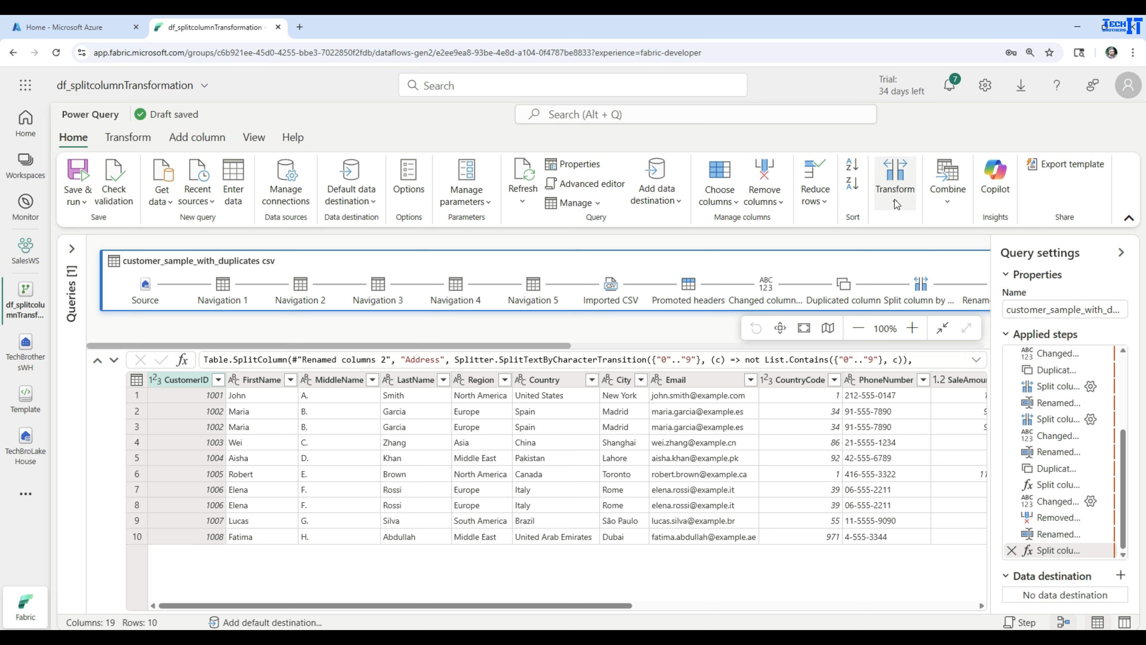
{"action": "left_click", "coordinate": [895, 185]}
{"action": "left_click", "coordinate": [734, 262]}
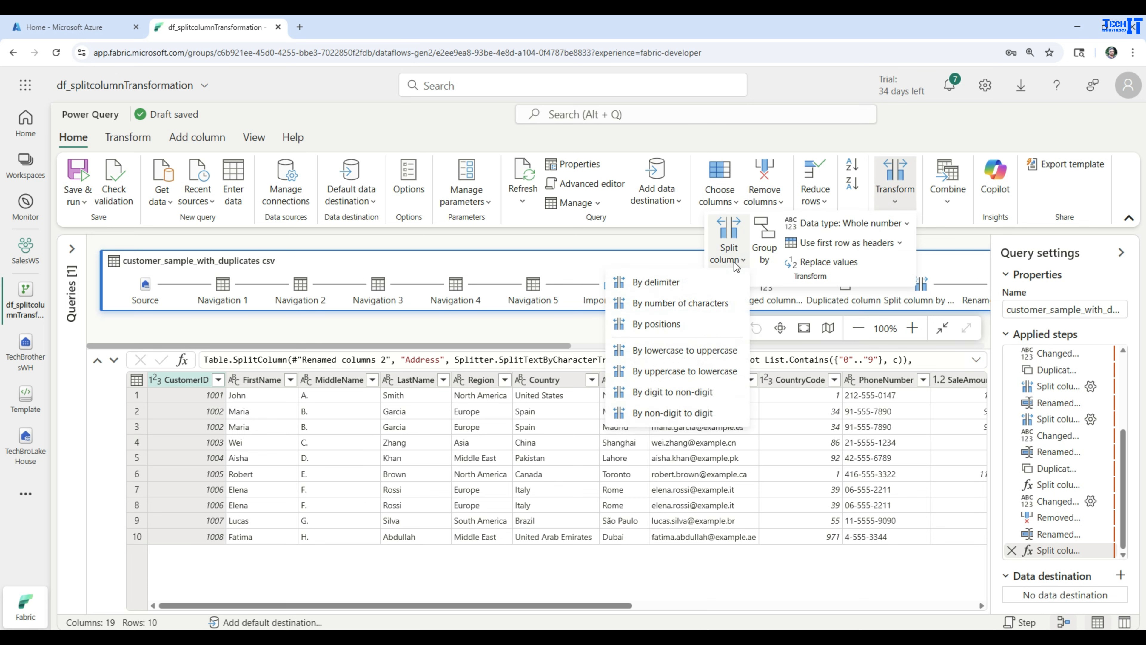